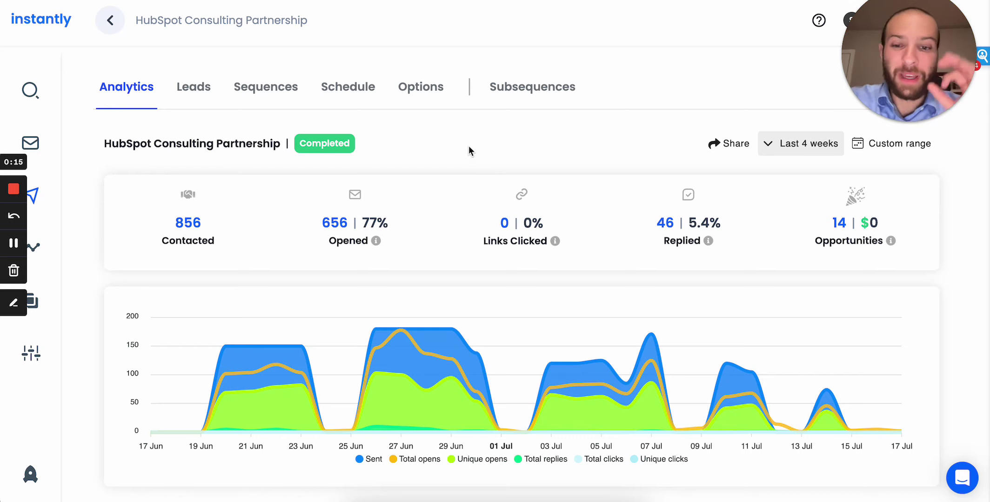
Step: Bring Slack forward and look through the basic-outreach-questions and outreach-tools channels
left_click(386, 489)
scroll(423, 211, "up", 2)
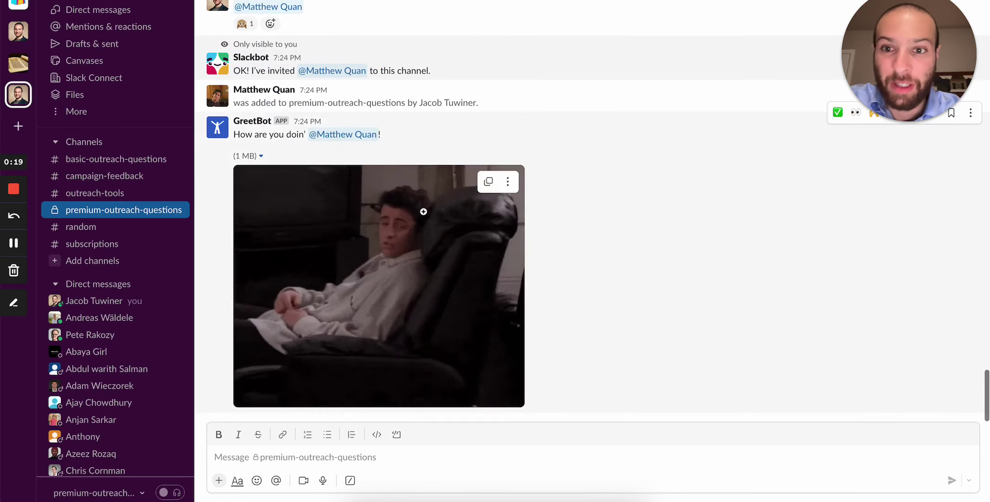
left_click(133, 159)
left_click(105, 198)
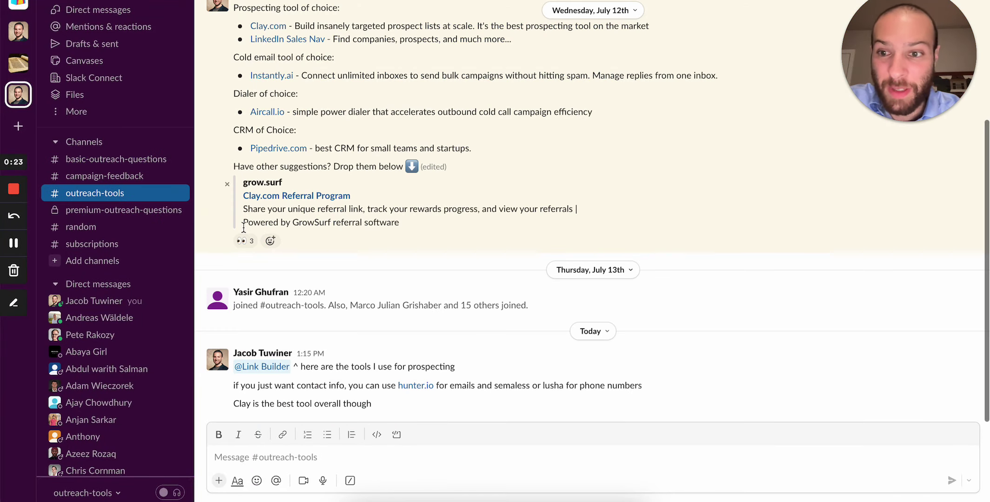
Step: Return to premium-outreach-questions and scroll to the new member's GreetBot welcome GIF
left_click(123, 210)
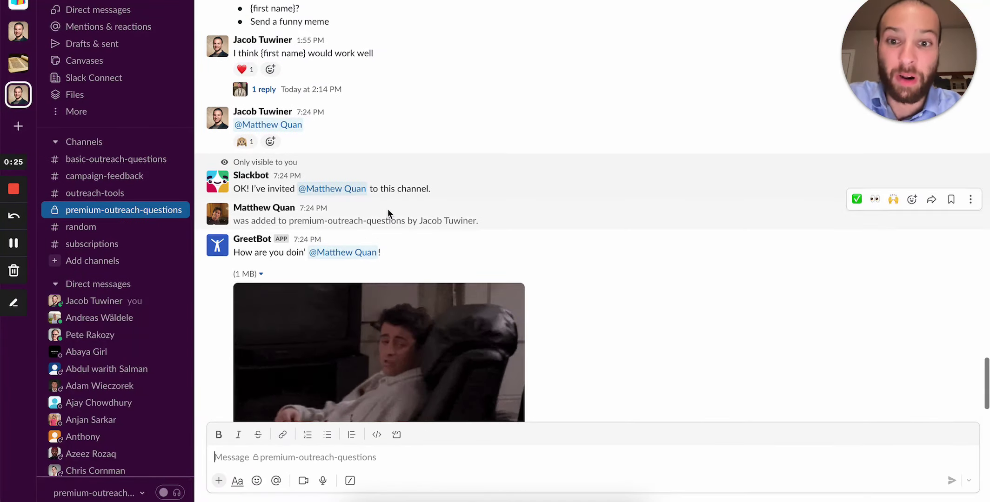
scroll(388, 209, "up", 10)
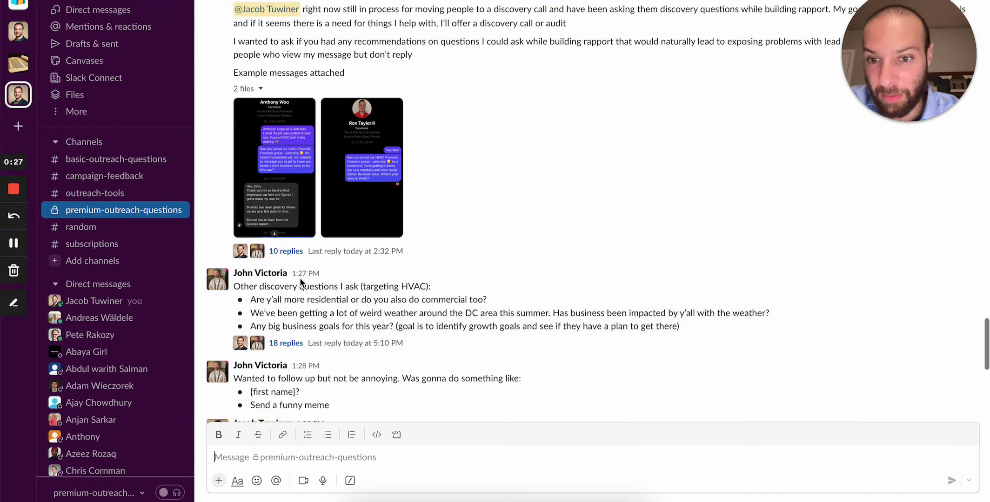
scroll(370, 325, "down", 8)
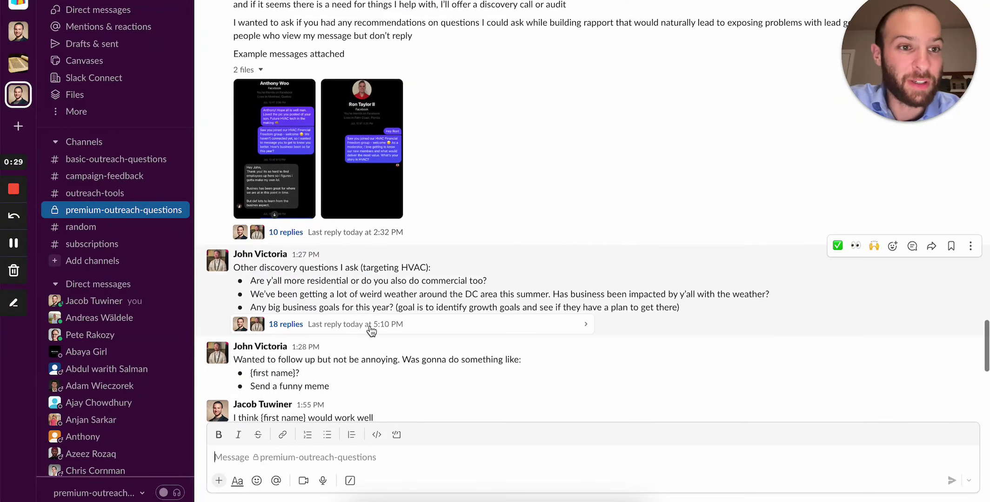
scroll(369, 326, "down", 4)
scroll(393, 49, "up", 2)
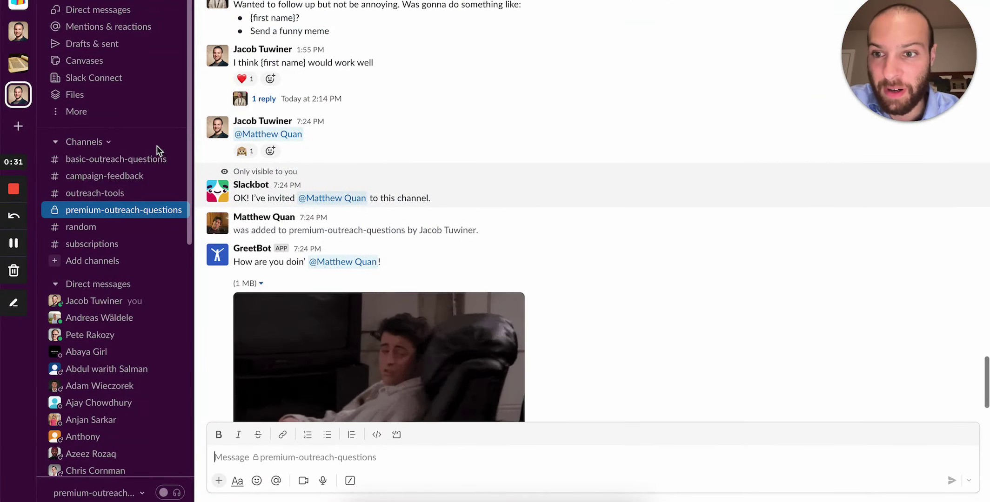
scroll(352, 189, "down", 3)
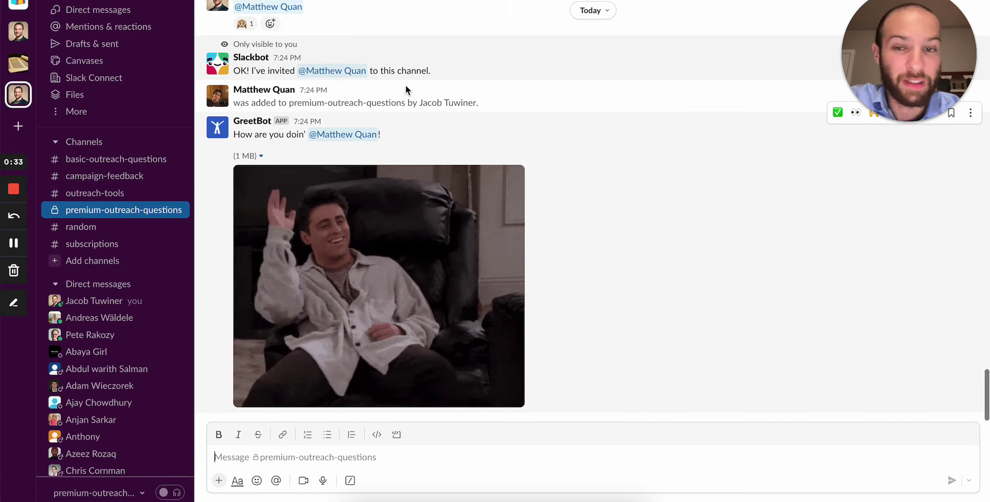
Step: Reload the Instantly analytics: 856 contacted, 77% opened, 46 replies, 14 opportunities
key("super+Tab")
scroll(346, 187, "down", 2)
scroll(428, 171, "up", 2)
key("super+r")
scroll(470, 259, "down", 2)
scroll(369, 184, "up", 2)
scroll(634, 250, "down", 1)
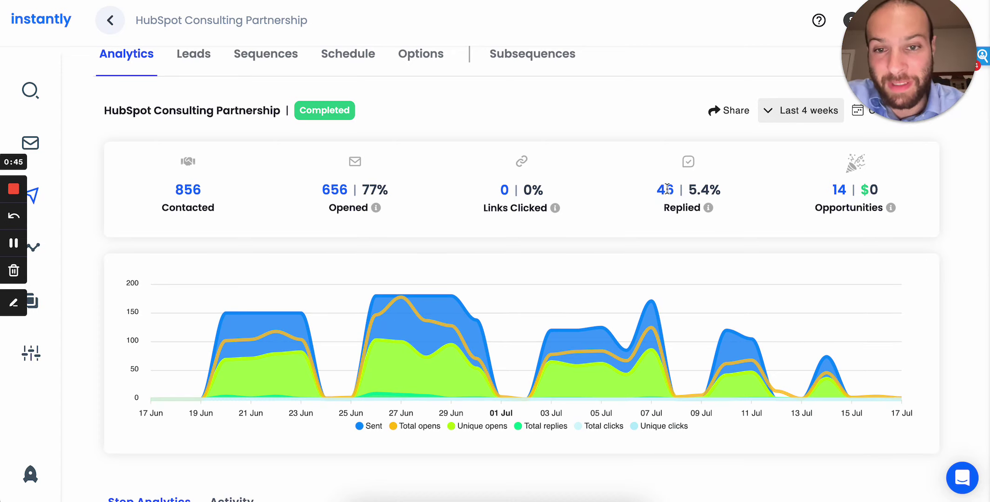
Step: Check the sequences, open ServiceBell's homepage in a new tab, then return to the HubSpot directory
left_click(261, 60)
key("ctrl+Tab")
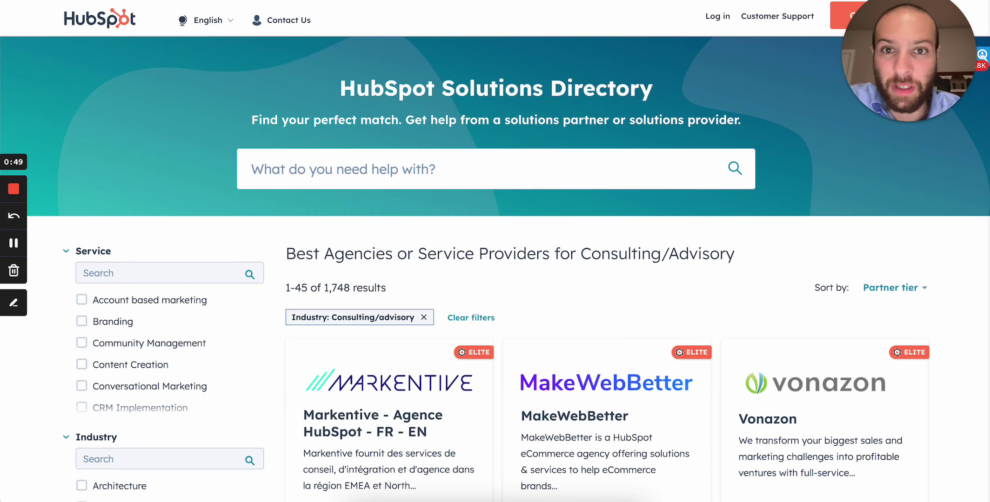
key("ctrl+t")
type("ser")
left_click(423, 145)
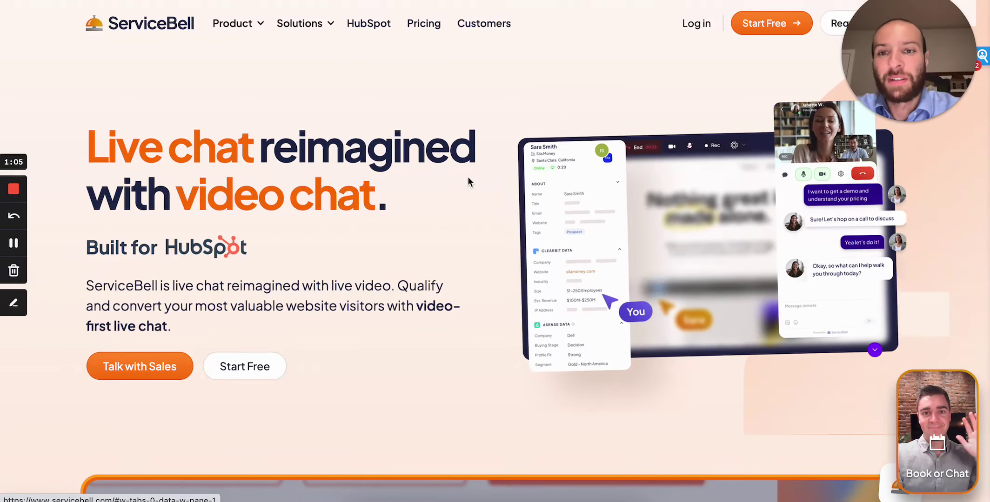
key("ctrl+Tab")
scroll(298, 201, "up", 1)
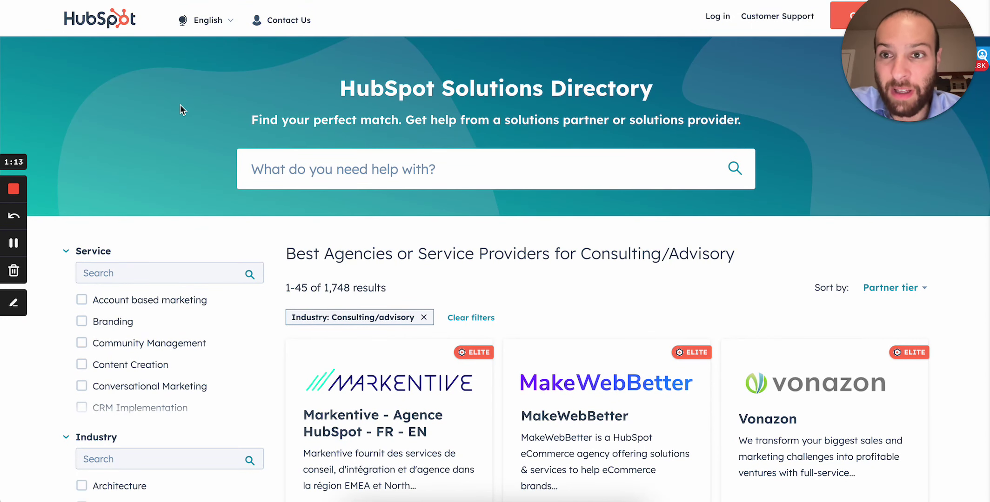
scroll(268, 109, "down", 5)
left_click_drag(333, 73, 350, 73)
left_click(446, 84)
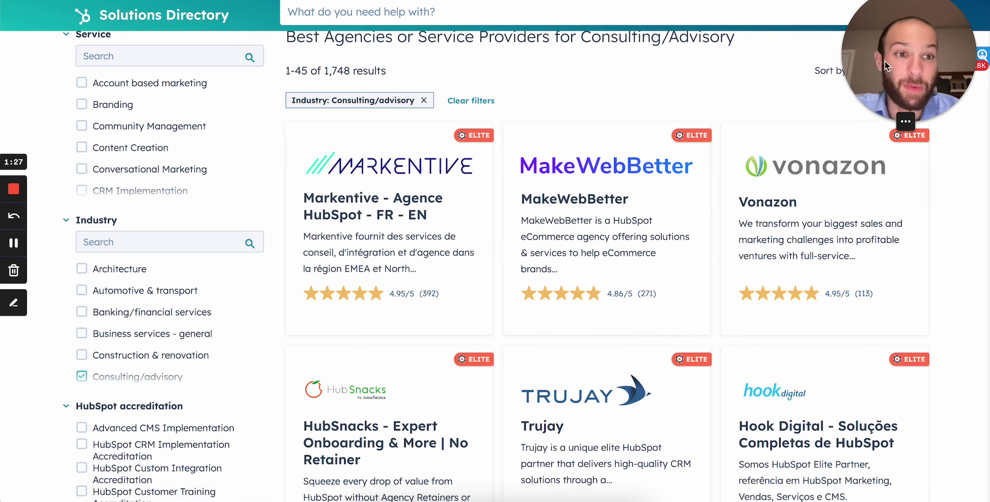
left_click_drag(888, 61, 893, 285)
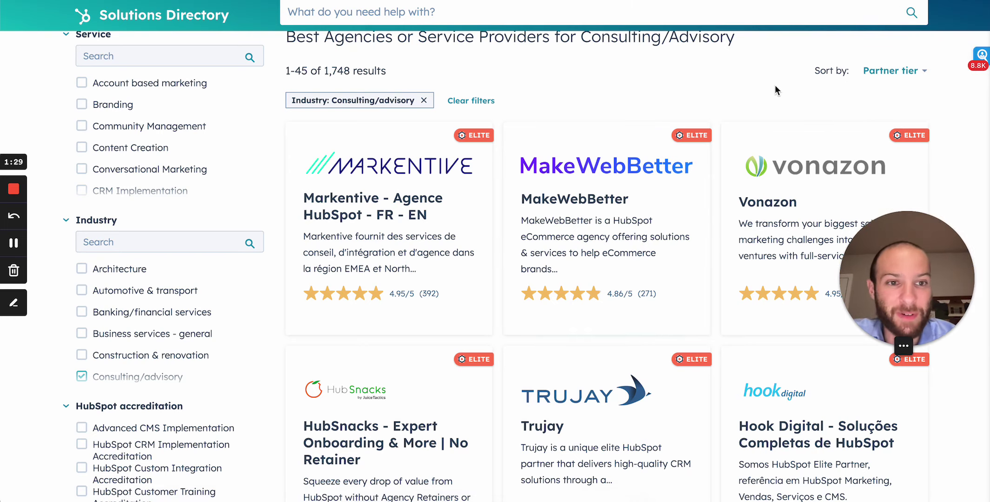
Step: Open the Scrape HubSpot Consulting Firms flow in Browserflow and delete its three old steps
key("alt+space")
key("Escape")
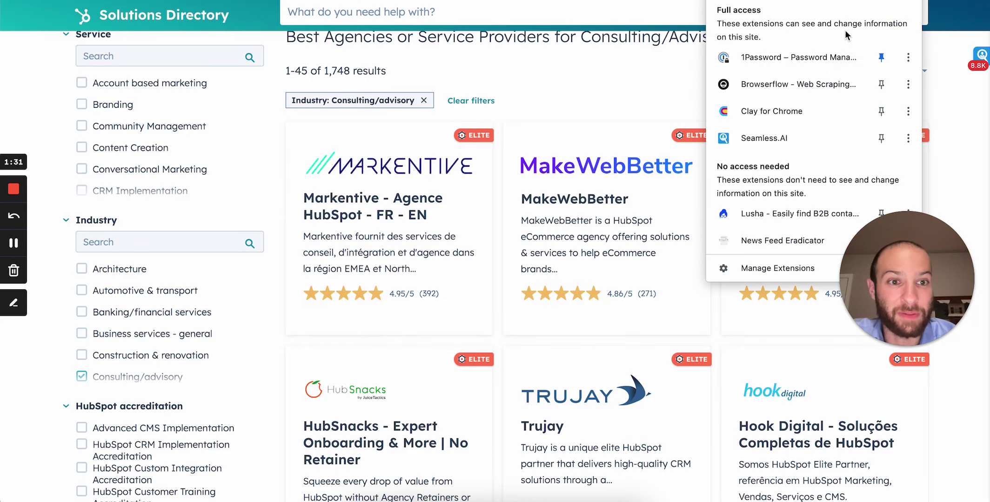
left_click(763, 82)
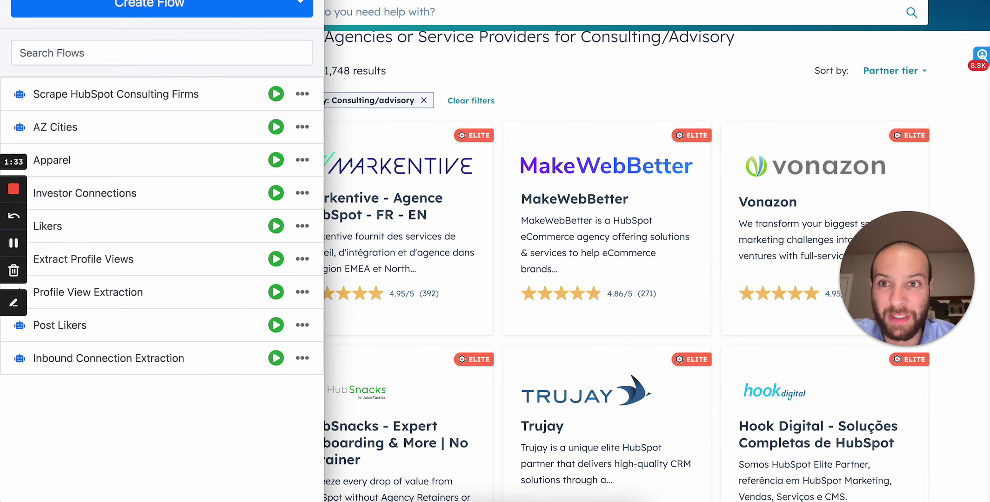
left_click_drag(122, 42, 674, 116)
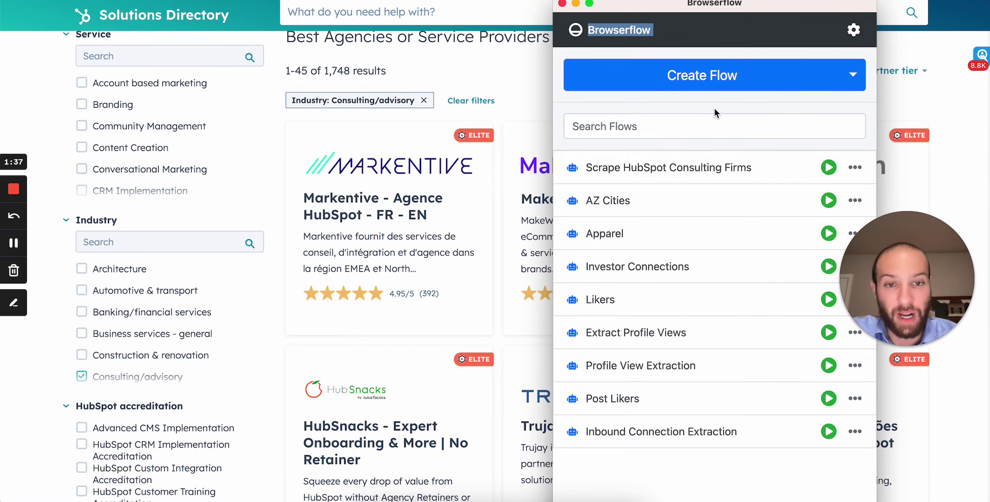
left_click(656, 167)
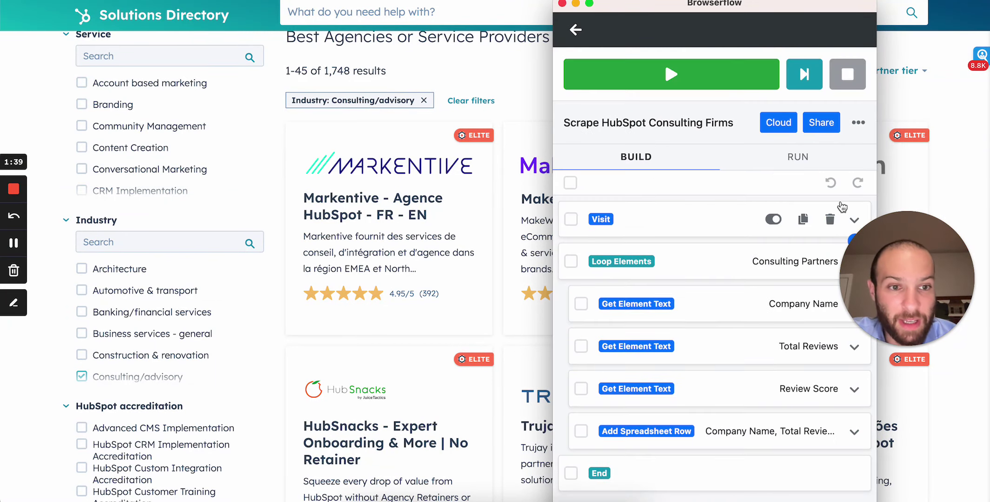
left_click(831, 220)
left_click(831, 219)
left_click(831, 220)
left_click(831, 219)
left_click(831, 220)
left_click(831, 220)
Step: Start recording and capture the directory's company cards as a list named Companies
left_click(773, 130)
left_click(688, 181)
left_click(848, 105)
left_click(522, 246)
type("Companies")
key("Return")
Step: Extract each card's title as Company Name and its rating text as Review Count
left_click(407, 252)
type("Company Name")
key("Return")
left_click(402, 323)
left_click(427, 338)
type("Review Count")
key("Return")
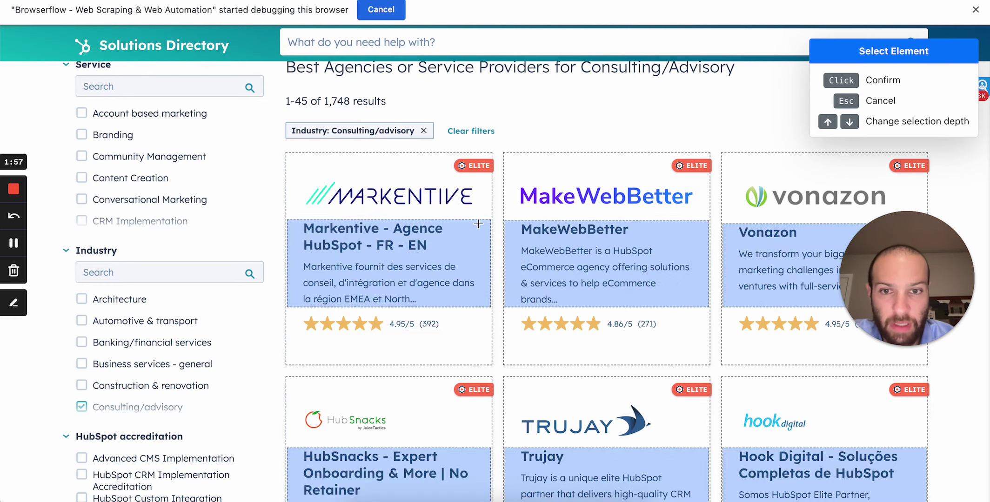
key("Escape")
Step: Stop recording and move the flow window to the left side of the screen
left_click(882, 135)
scroll(376, 220, "down", 15)
scroll(376, 220, "up", 10)
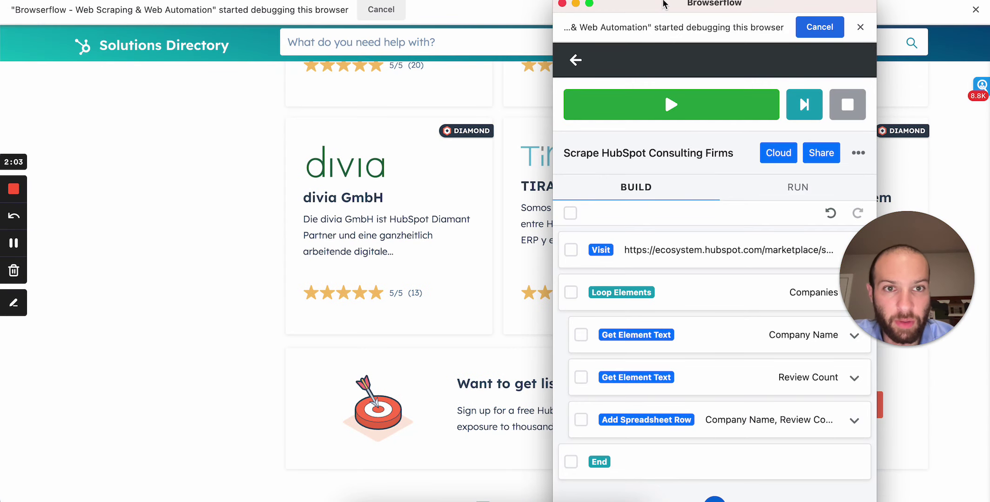
left_click_drag(665, 5, 198, 2)
scroll(650, 318, "down", 1)
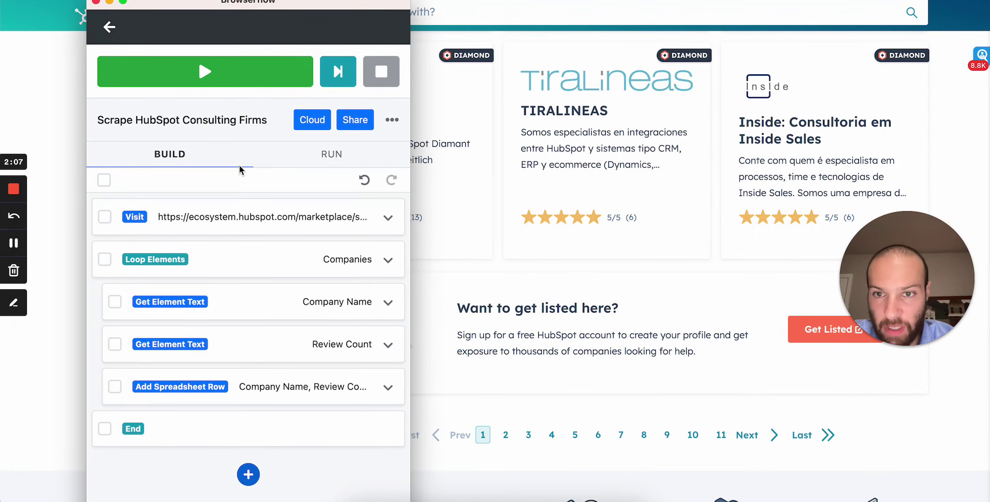
Step: Set the Companies loop to load more elements by clicking the directory's Next pagination link
left_click(200, 220)
left_click(233, 354)
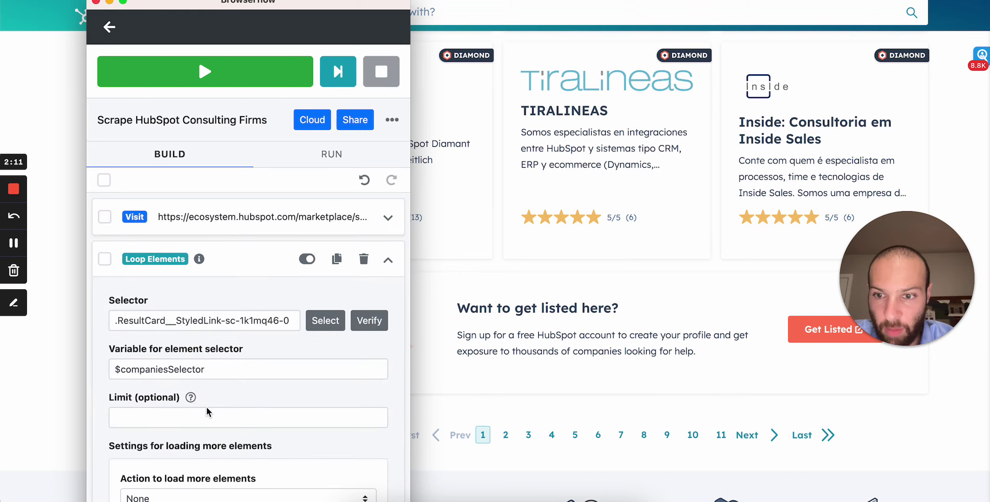
scroll(208, 410, "down", 3)
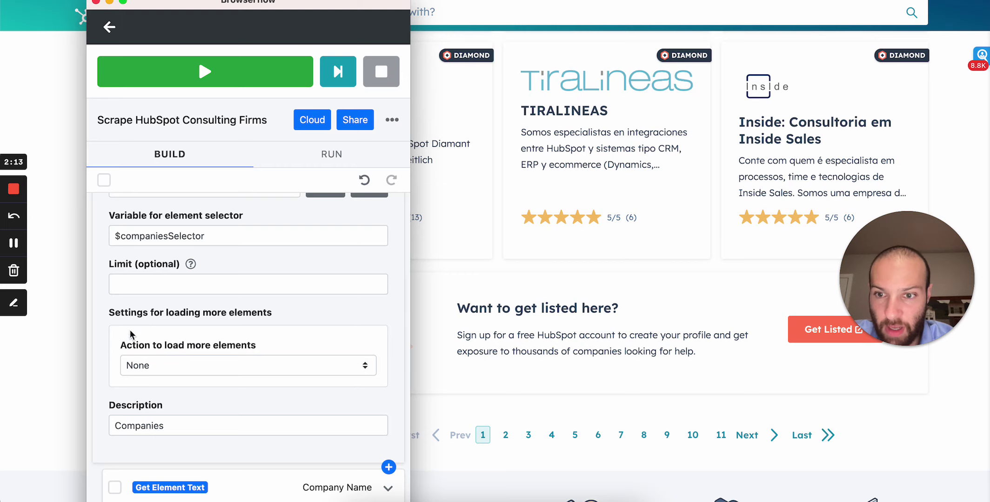
left_click(222, 362)
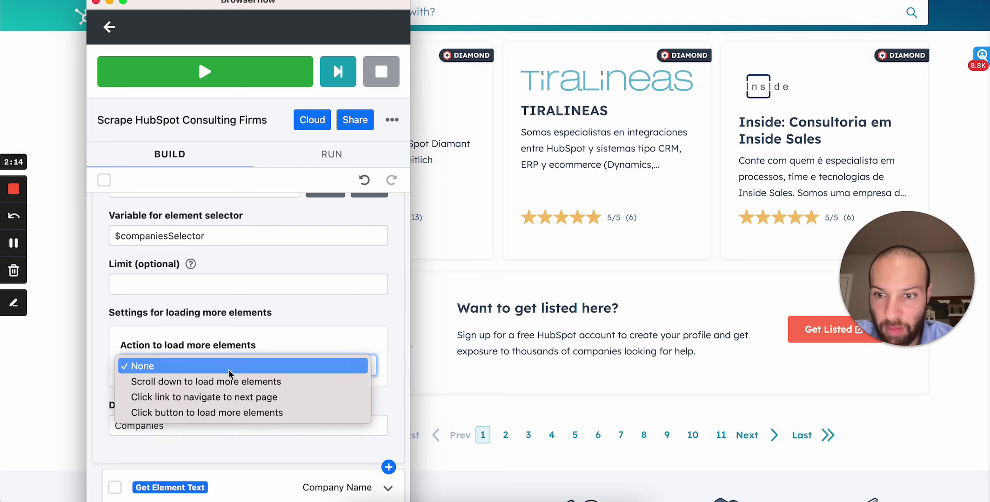
left_click(204, 397)
left_click(314, 410)
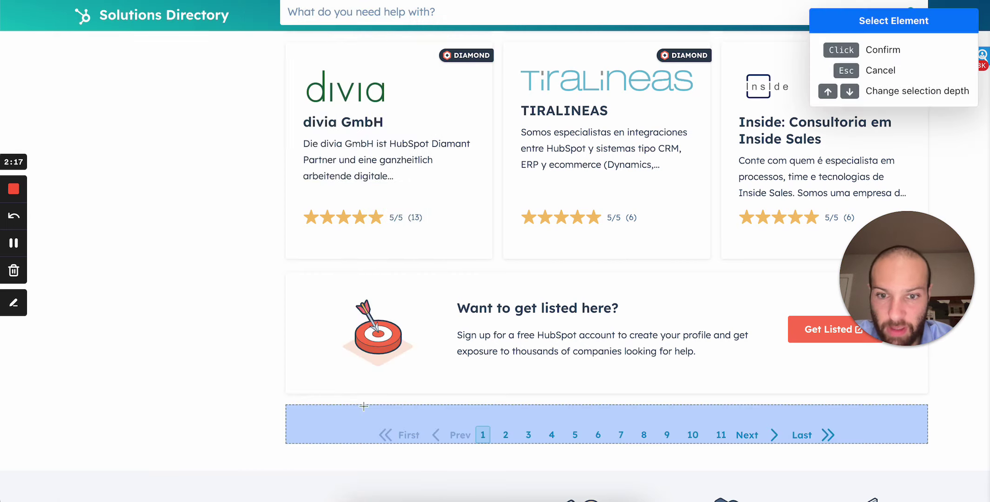
left_click(754, 436)
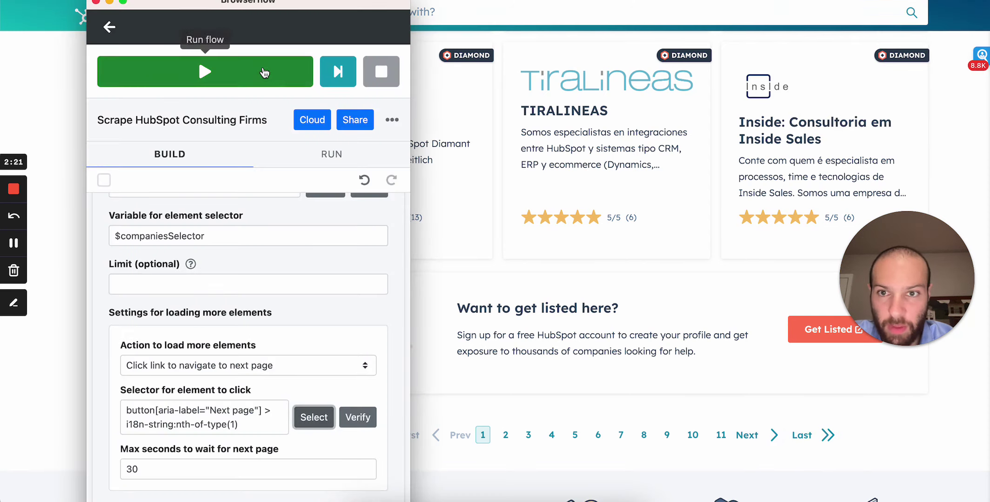
left_click(198, 71)
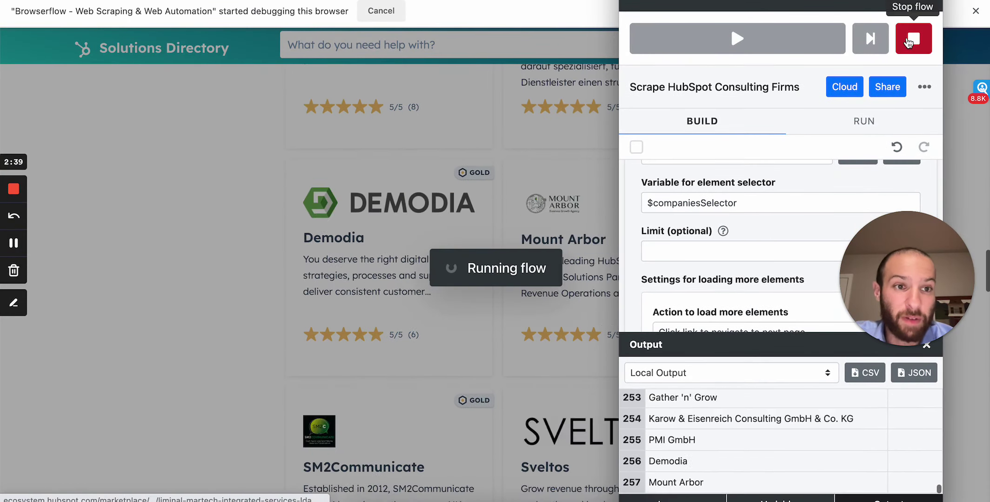
left_click(914, 38)
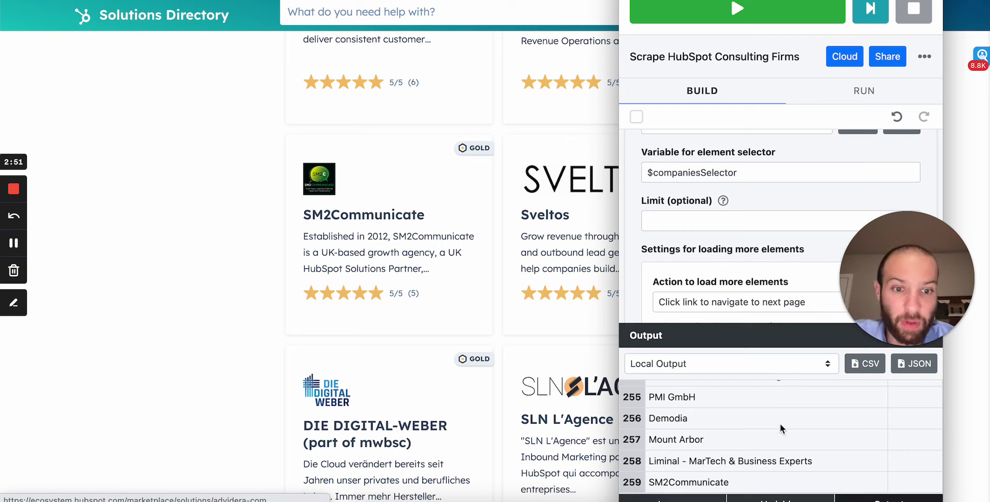
scroll(779, 428, "up", 2)
scroll(779, 428, "down", 2)
scroll(780, 428, "up", 20)
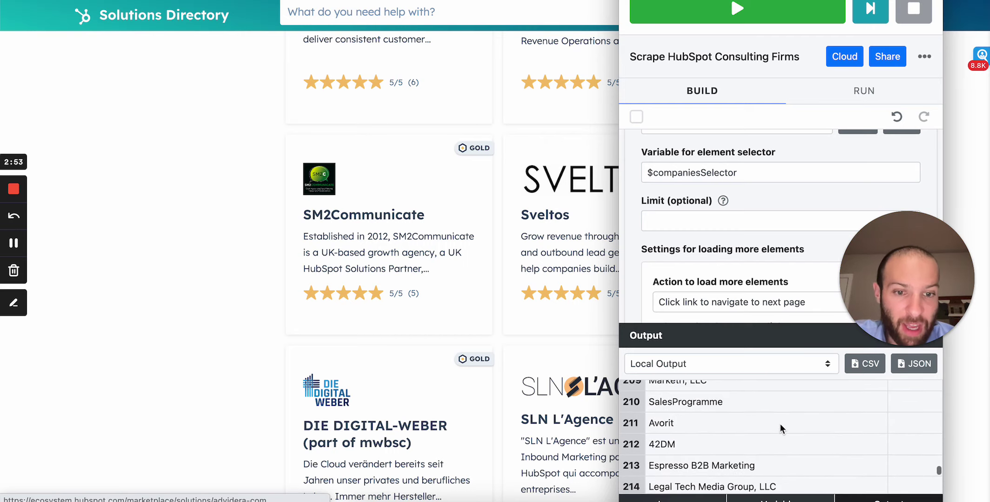
scroll(780, 425, "up", 6)
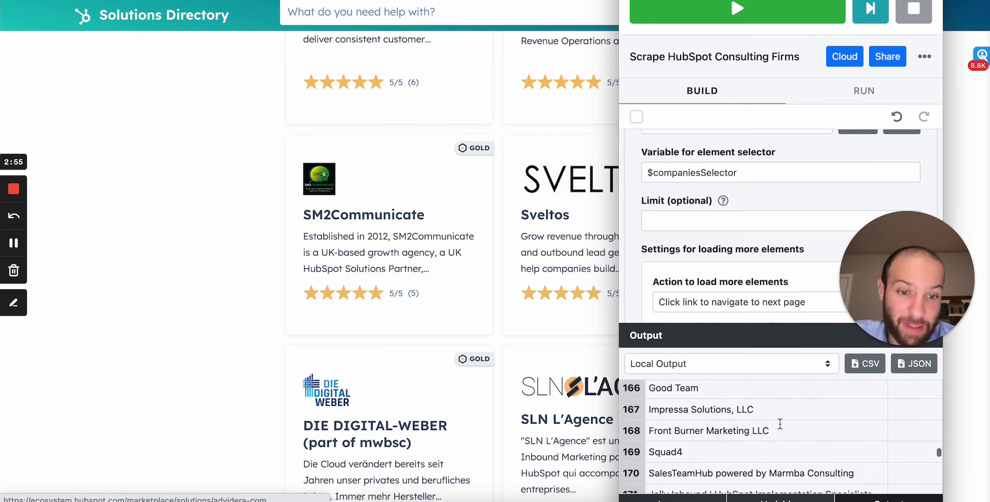
scroll(780, 426, "up", 10)
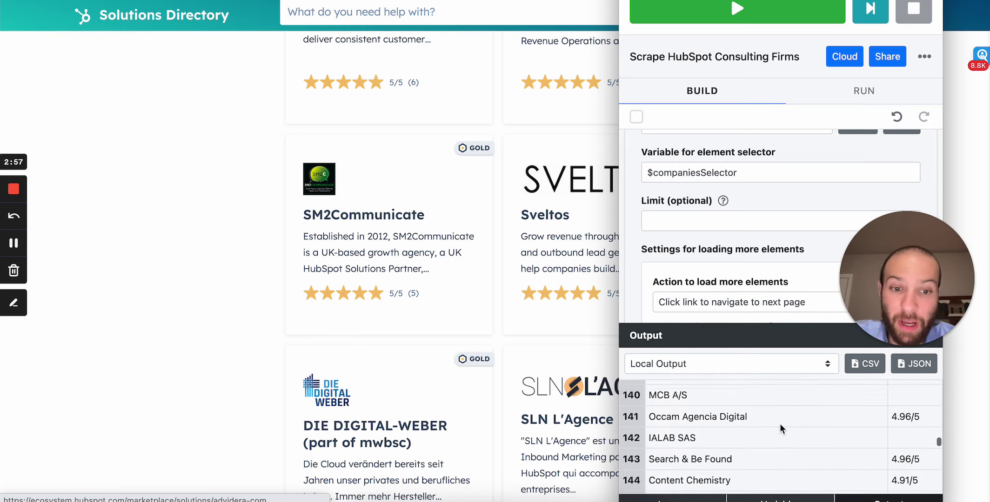
scroll(780, 427, "up", 4)
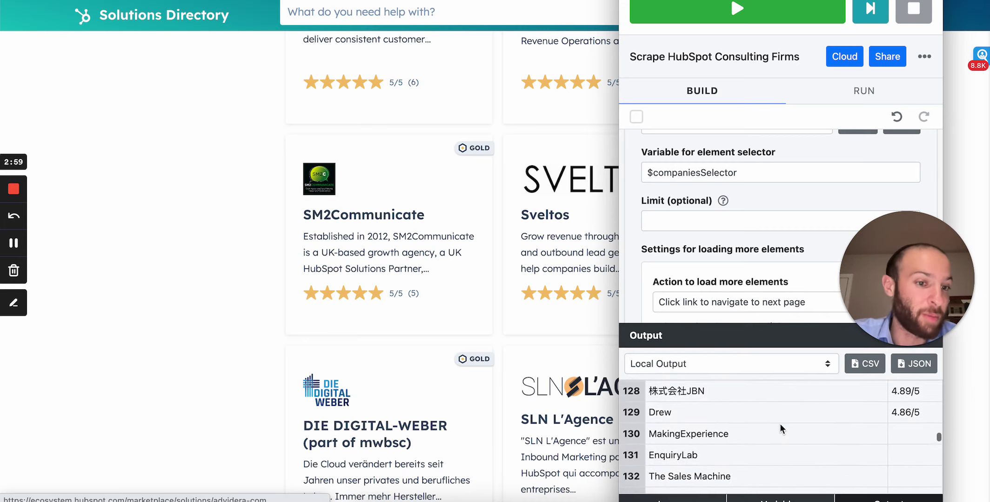
scroll(779, 427, "up", 10)
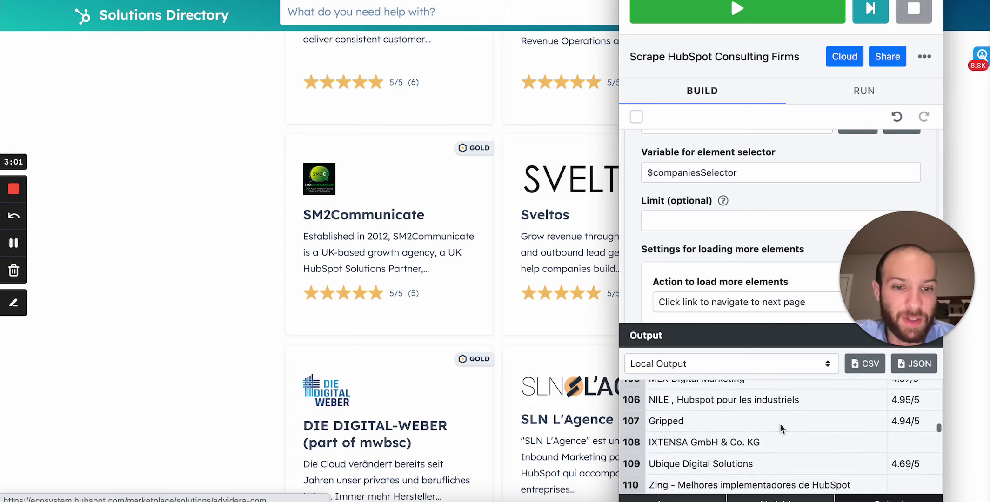
scroll(780, 424, "up", 5)
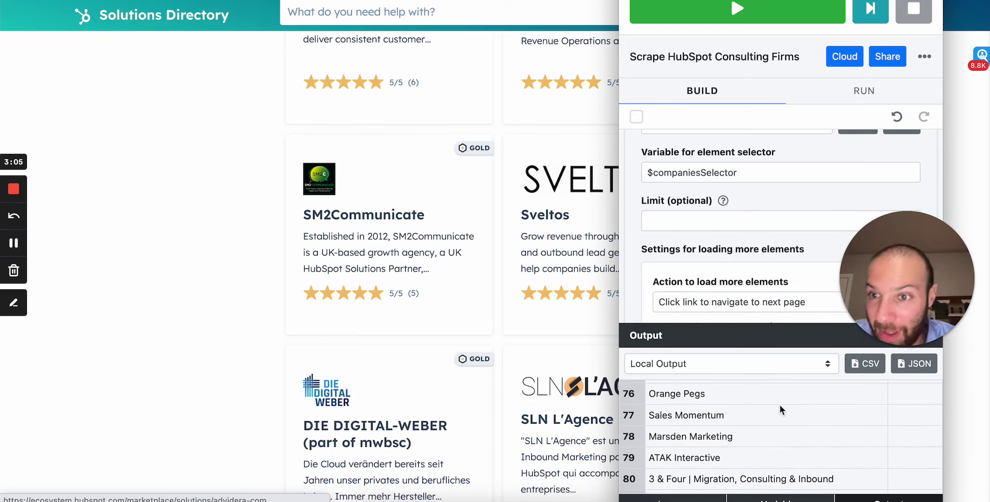
scroll(780, 405, "up", 2)
scroll(779, 409, "up", 7)
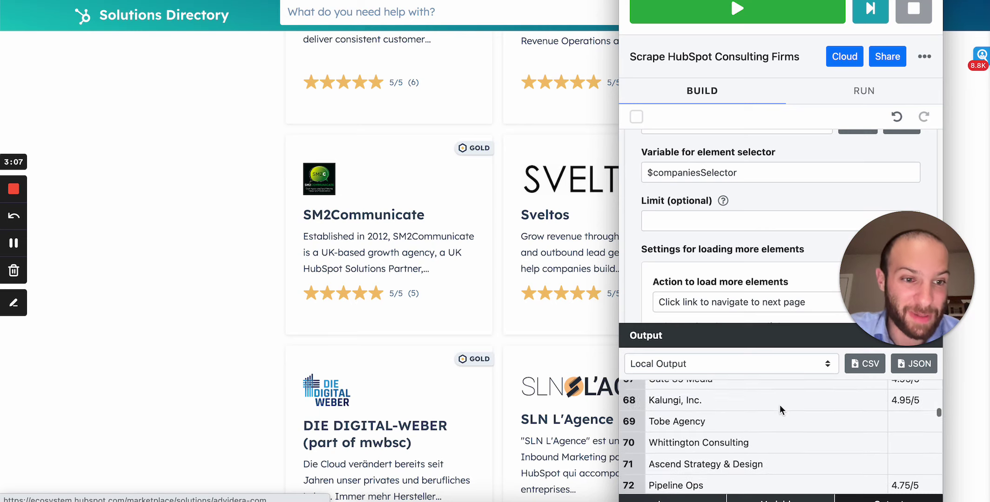
scroll(780, 406, "up", 14)
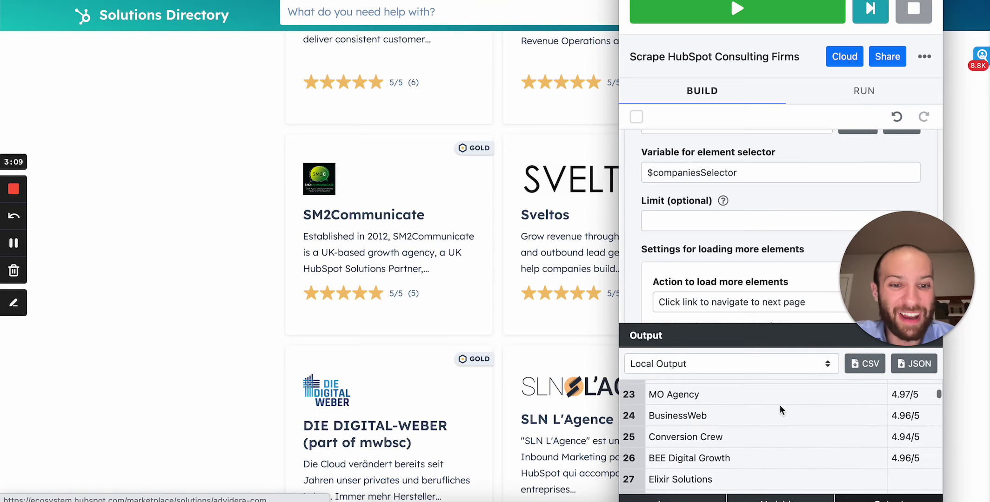
Step: Switch to Clay and open the Scrape HubSpot Consulting Firms table from the sidebar
key("ctrl+Tab")
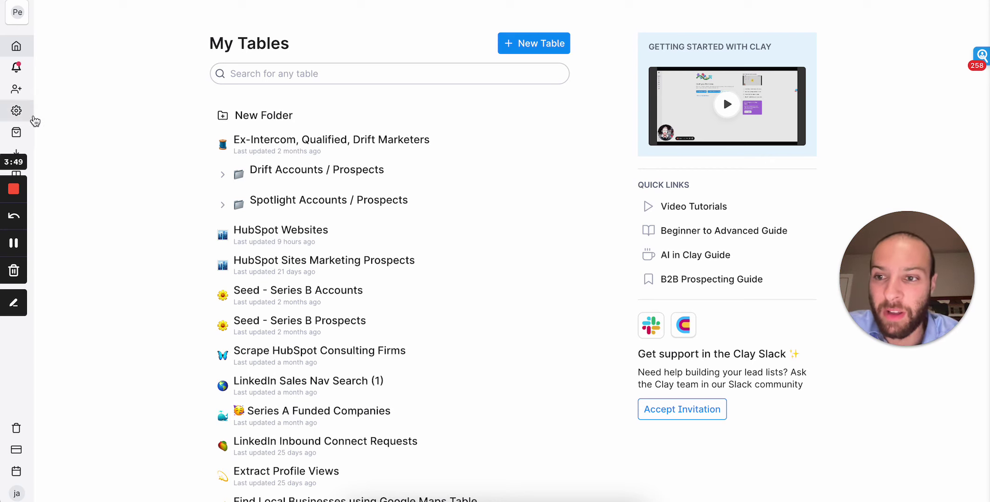
mouse_move(47, 100)
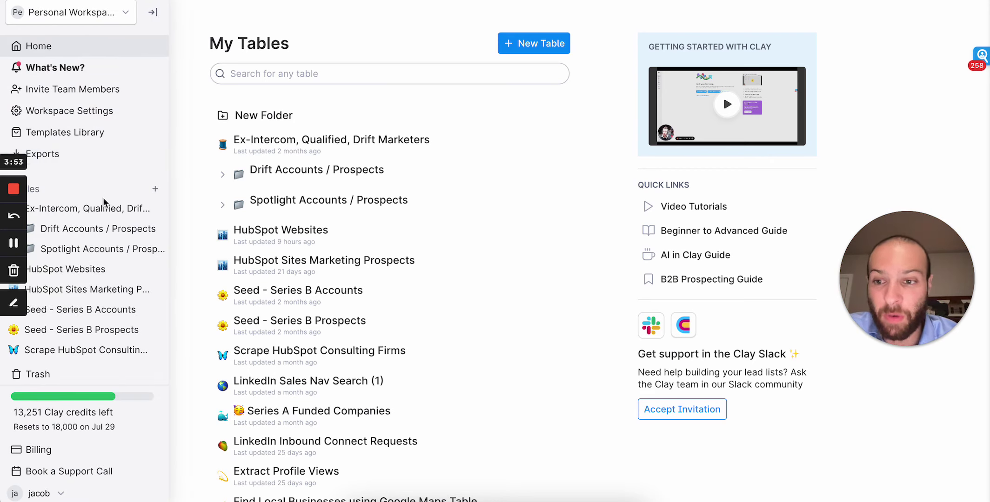
scroll(95, 303, "down", 4)
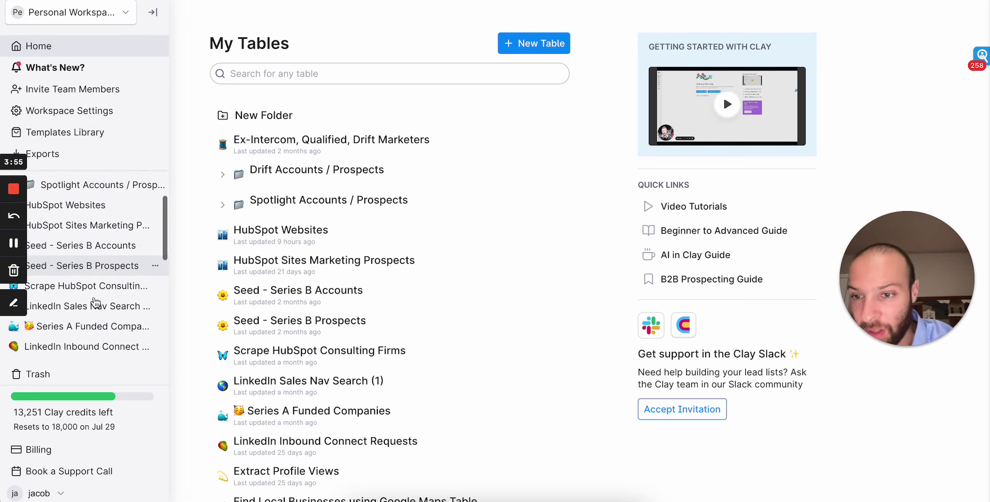
scroll(100, 296, "down", 5)
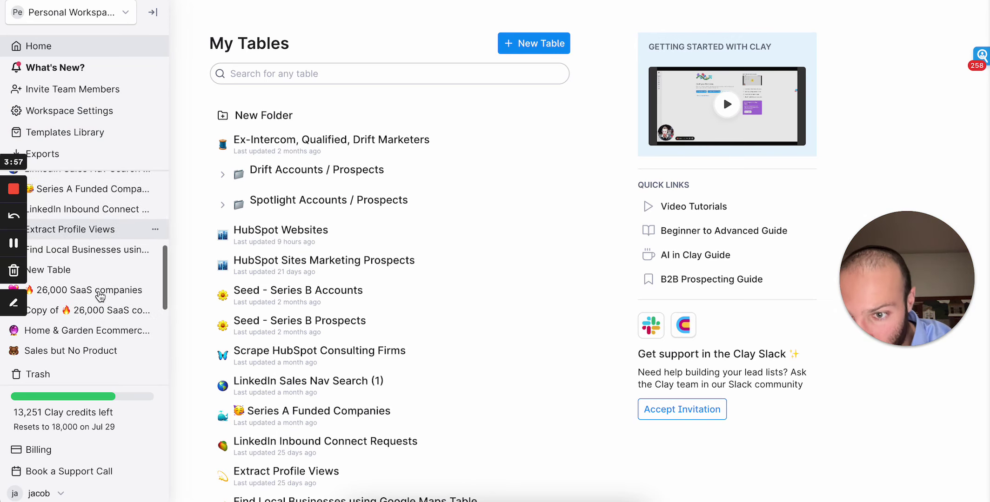
scroll(100, 296, "up", 5)
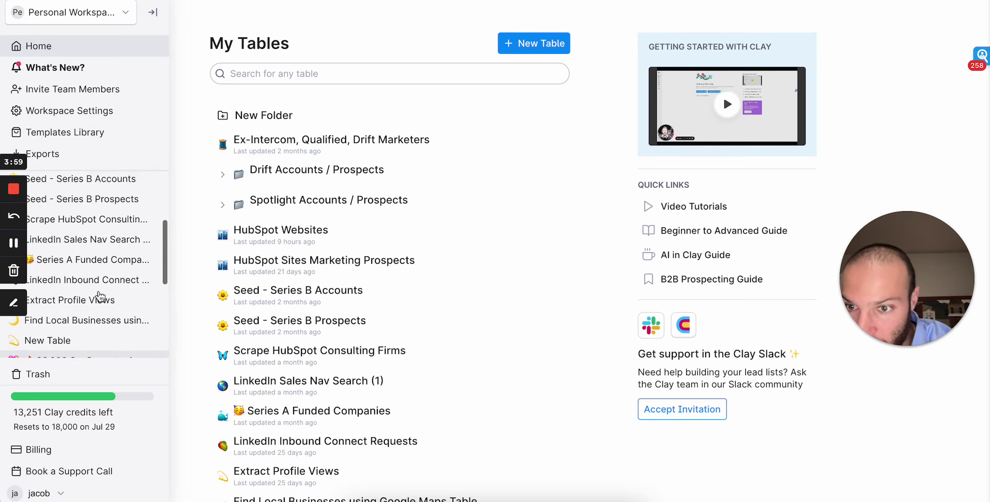
scroll(99, 297, "up", 1)
left_click(98, 283)
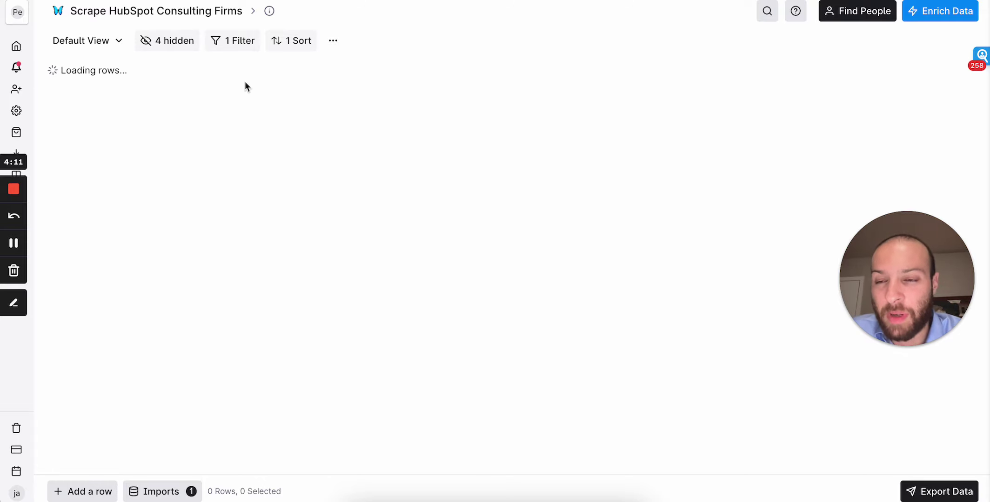
mouse_move(19, 251)
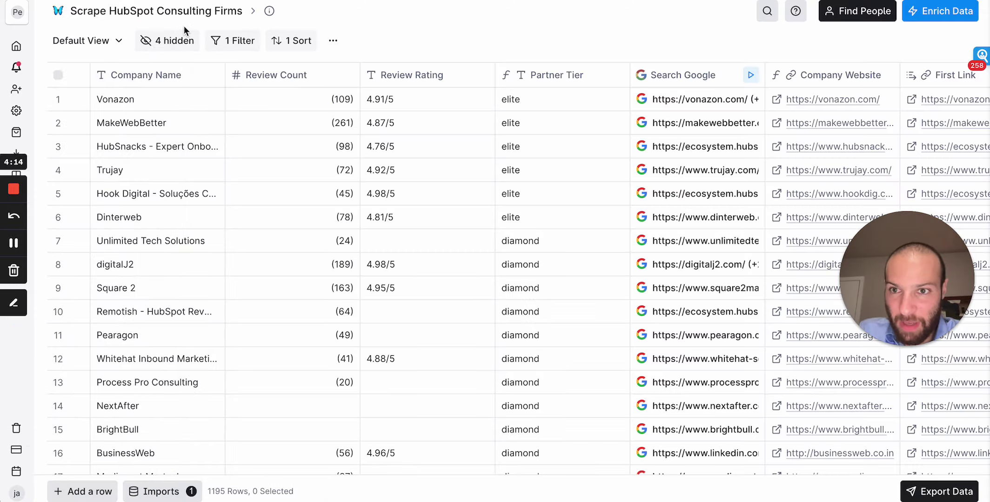
scroll(453, 175, "right", 7)
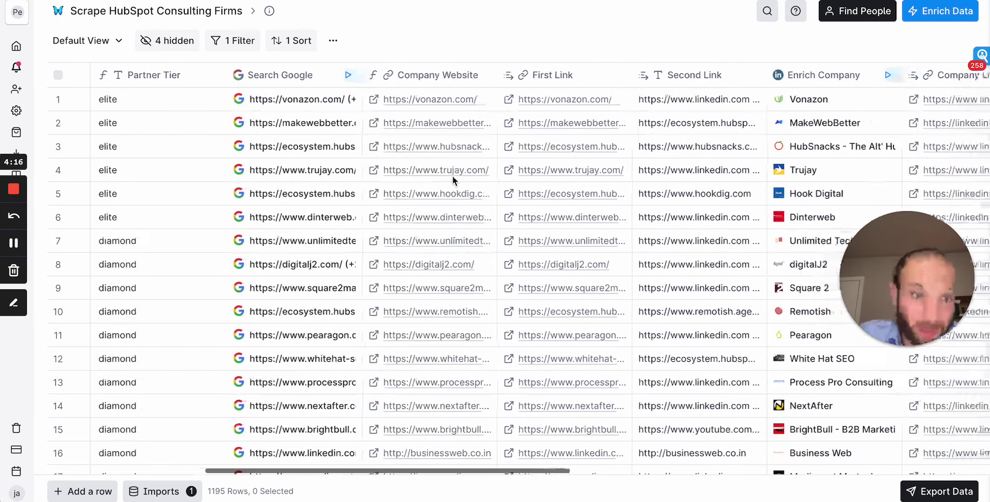
scroll(453, 176, "left", 7)
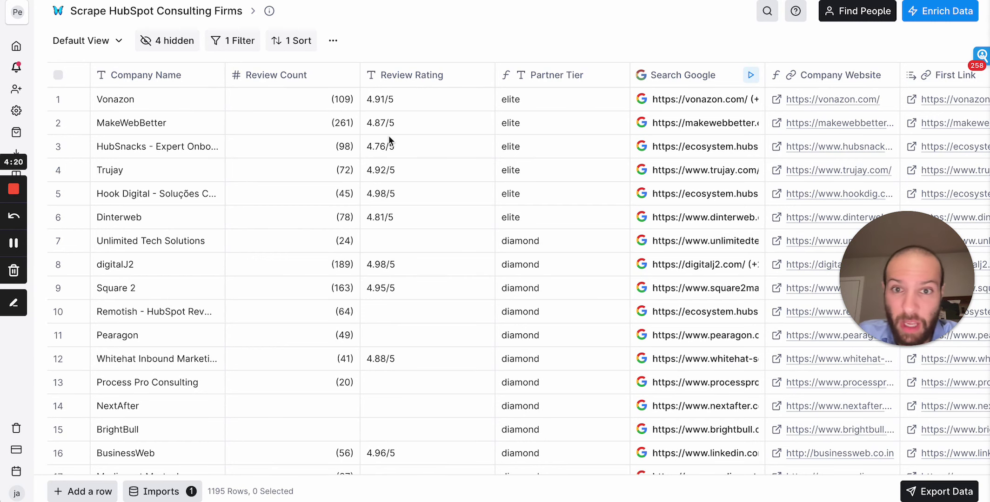
scroll(502, 242, "right", 8)
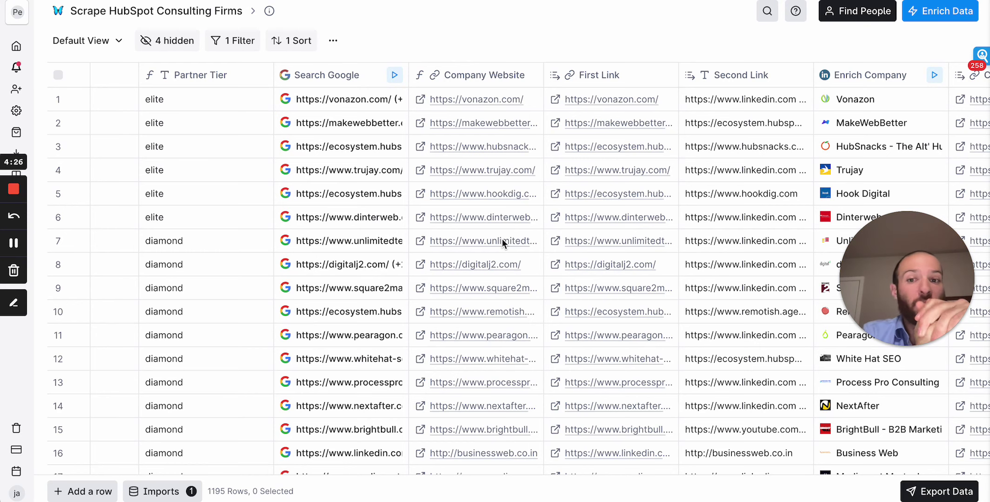
scroll(502, 239, "right", 3)
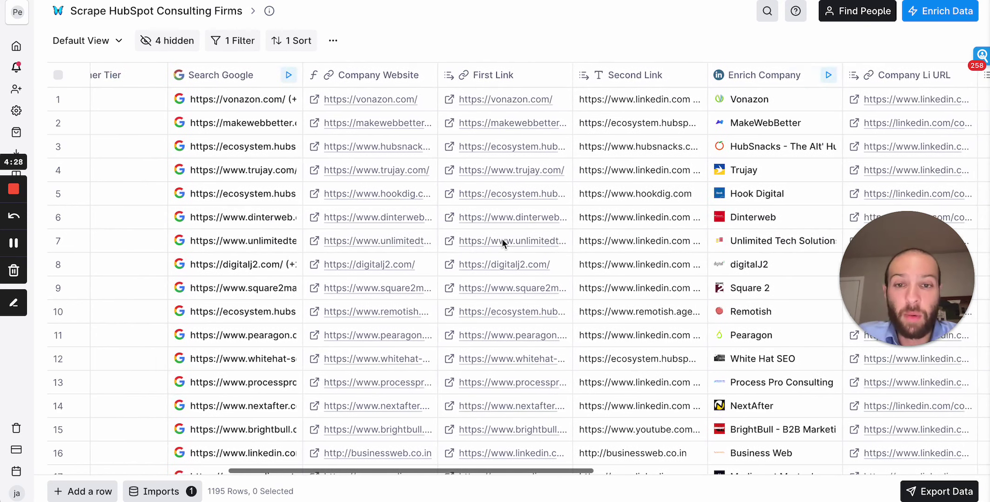
scroll(501, 239, "down", 1)
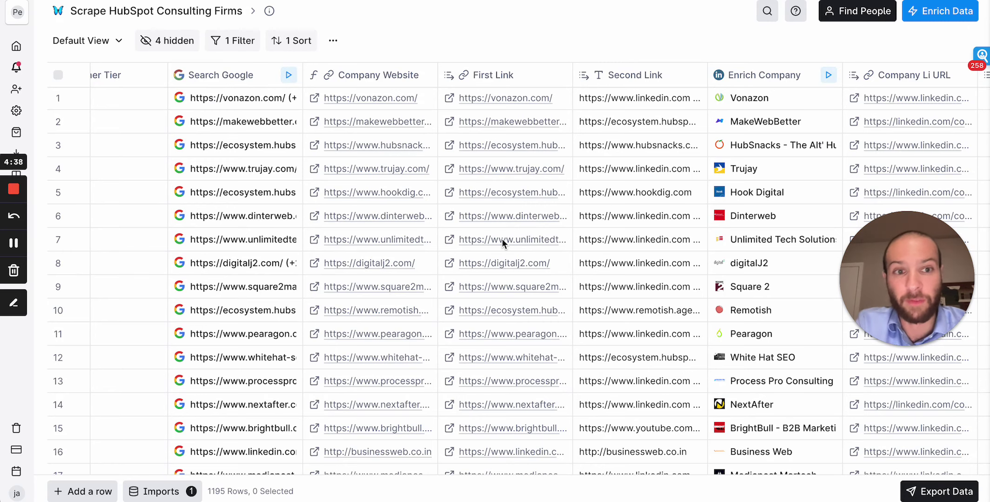
scroll(502, 239, "right", 10)
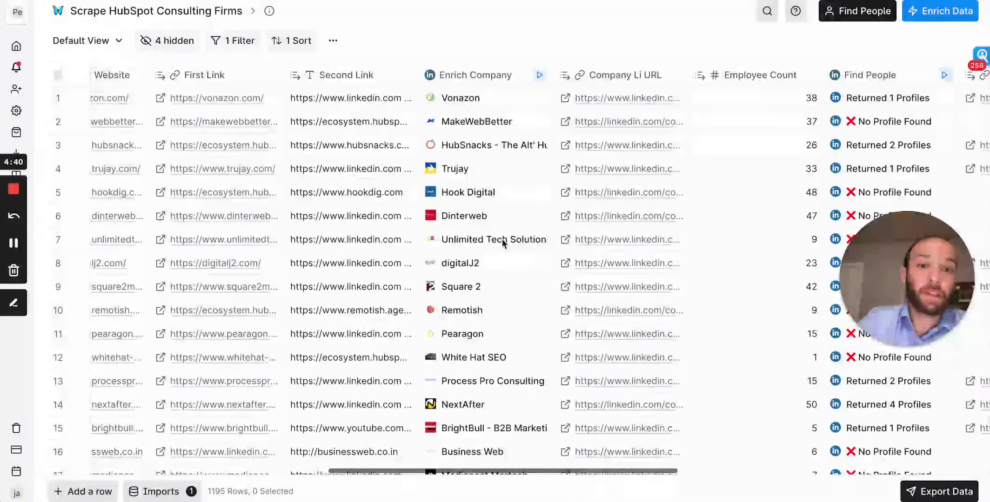
scroll(502, 239, "right", 2)
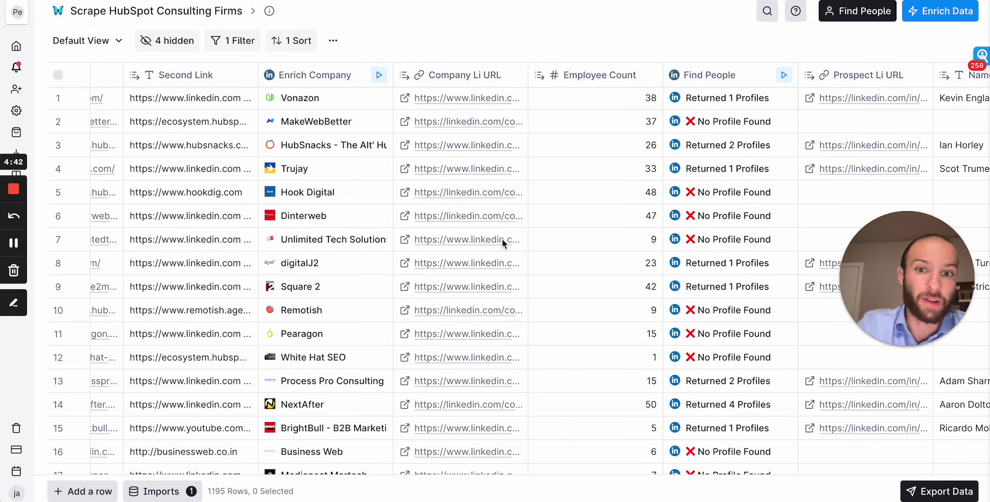
scroll(502, 239, "right", 10)
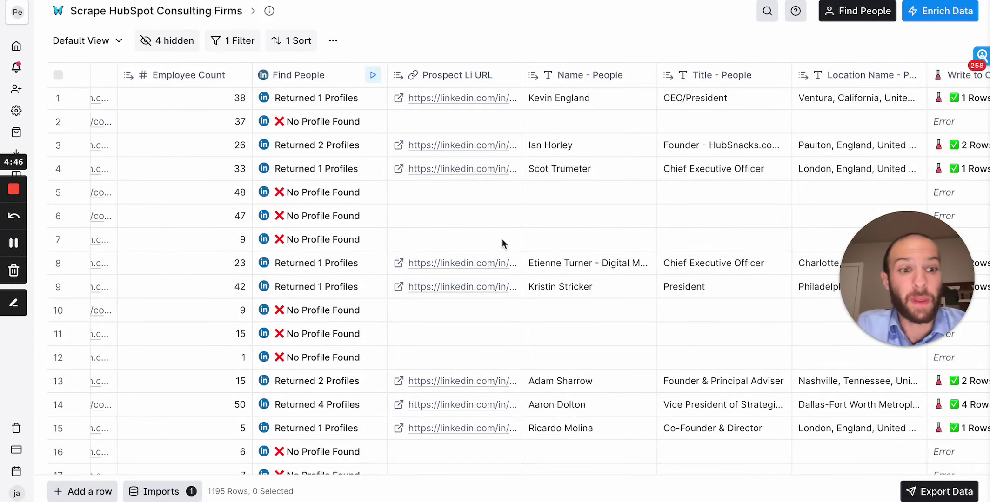
scroll(502, 240, "right", 5)
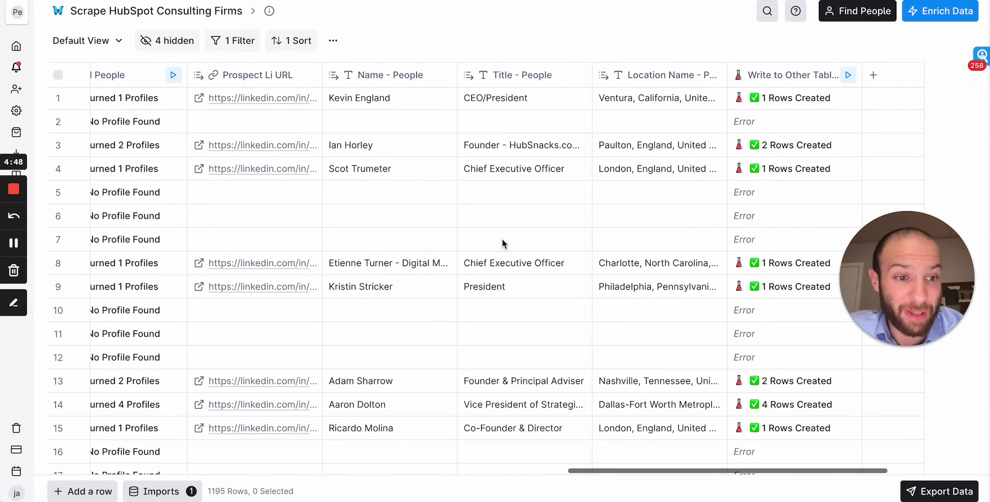
scroll(501, 240, "left", 15)
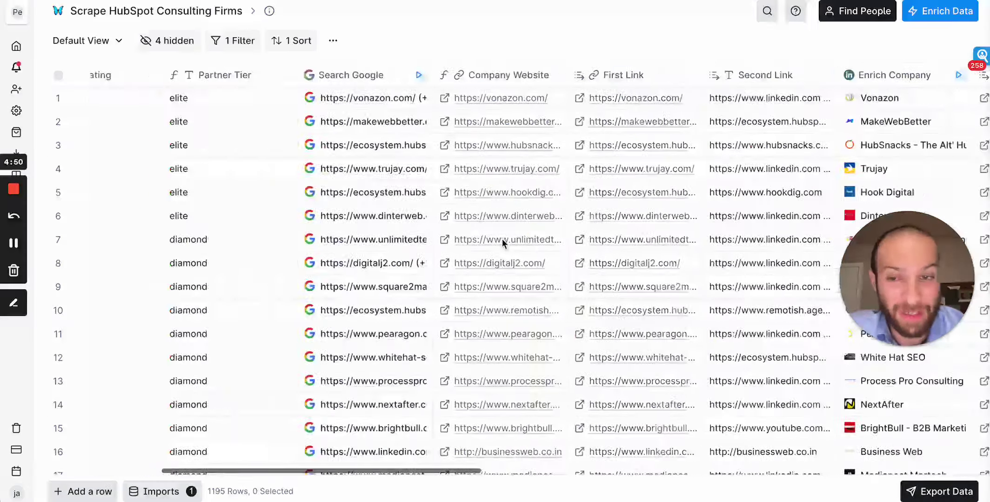
scroll(502, 239, "left", 2)
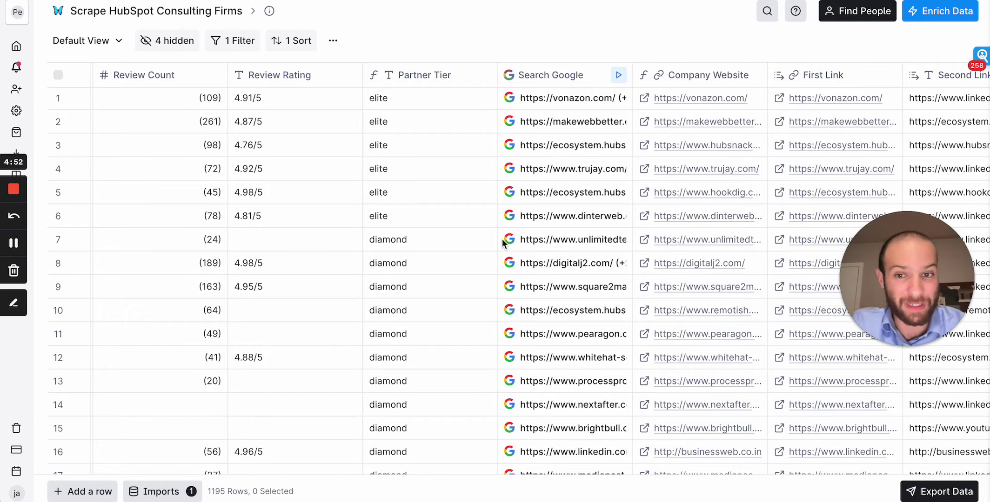
scroll(503, 242, "left", 3)
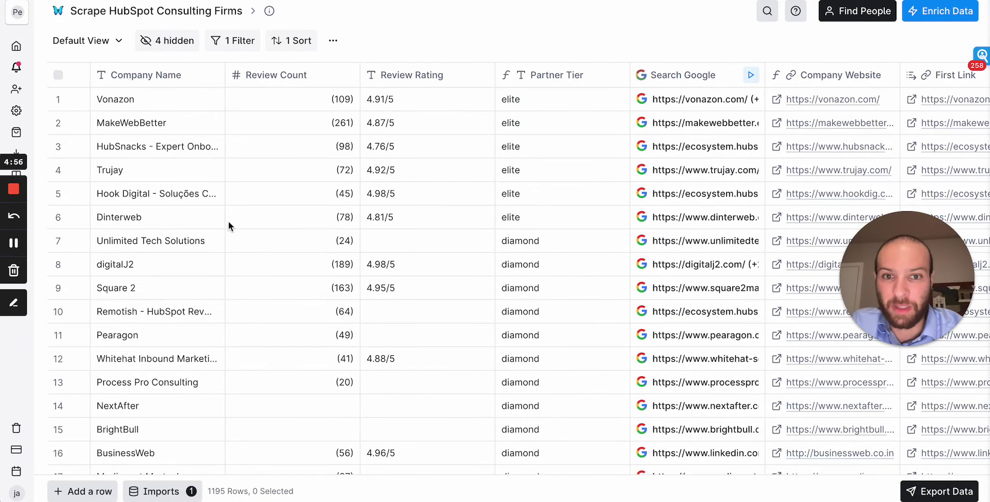
scroll(228, 221, "right", 5)
scroll(233, 139, "right", 5)
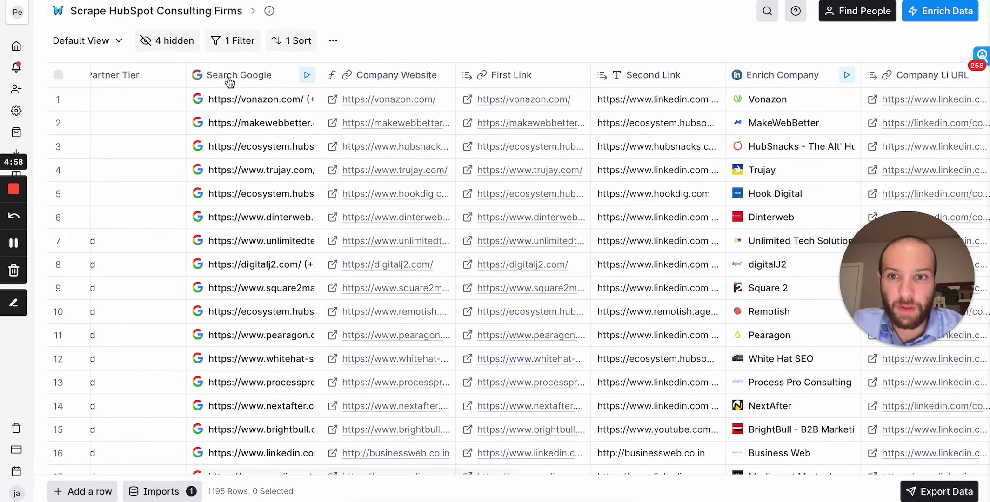
left_click(920, 21)
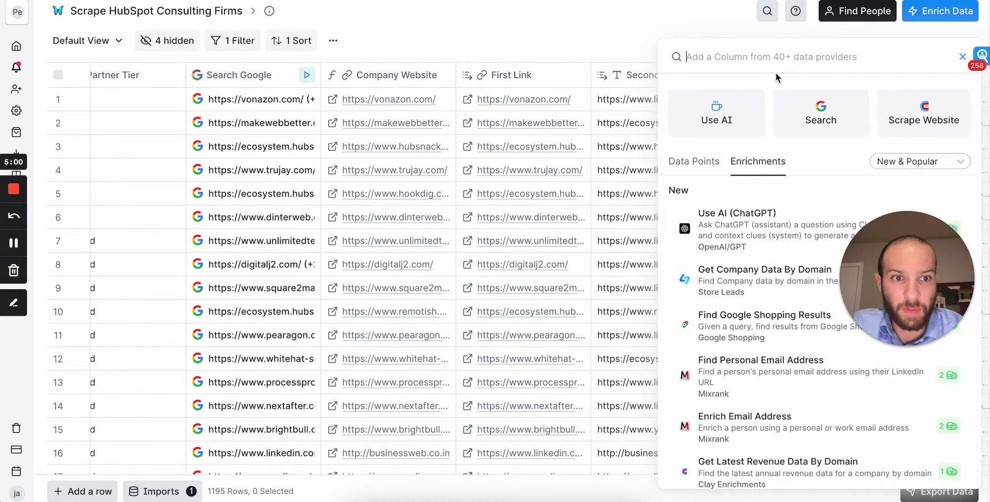
type("google")
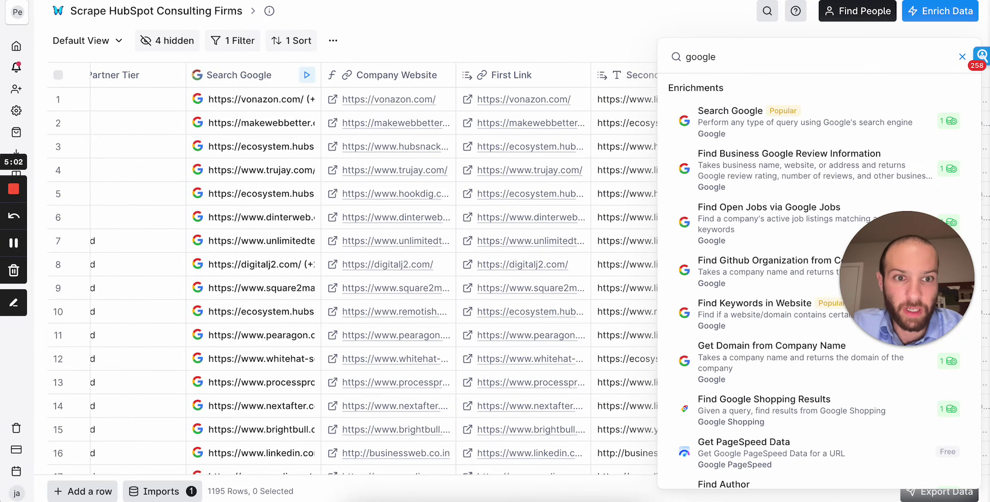
key("ctrl+a")
key("BackSpace")
left_click(962, 57)
left_click(240, 75)
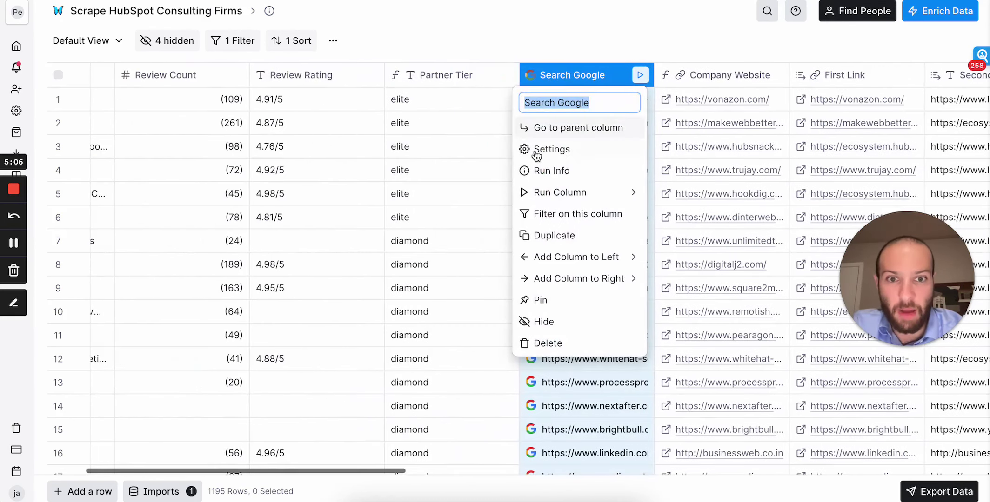
left_click(535, 151)
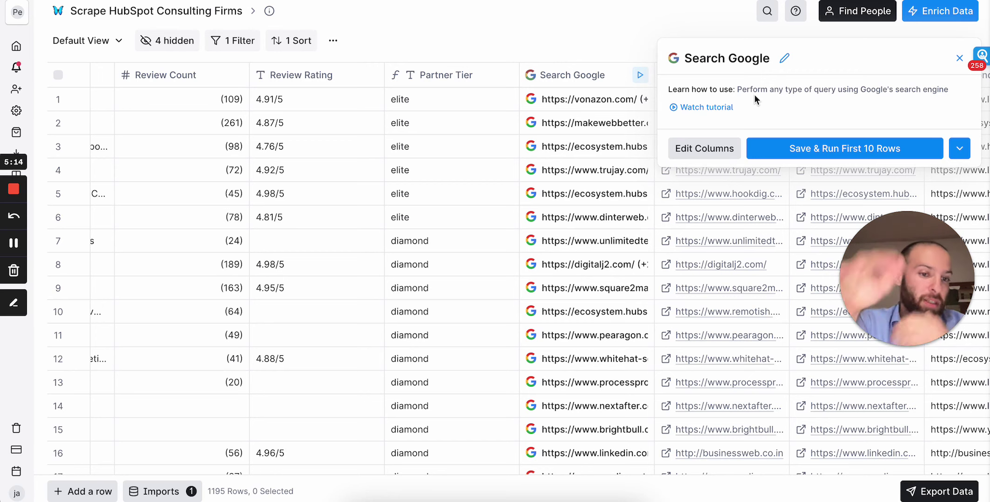
left_click(959, 58)
scroll(604, 230, "right", 3)
scroll(611, 239, "right", 2)
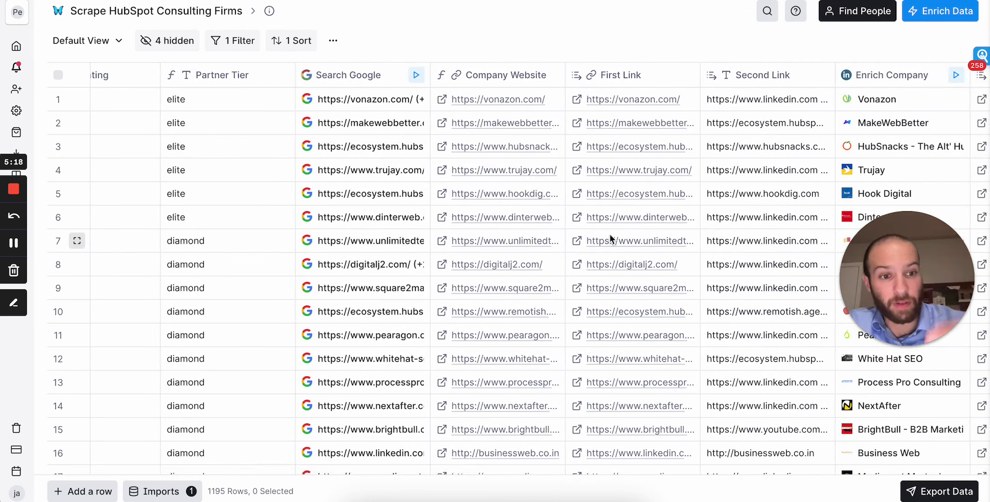
scroll(440, 79, "right", 3)
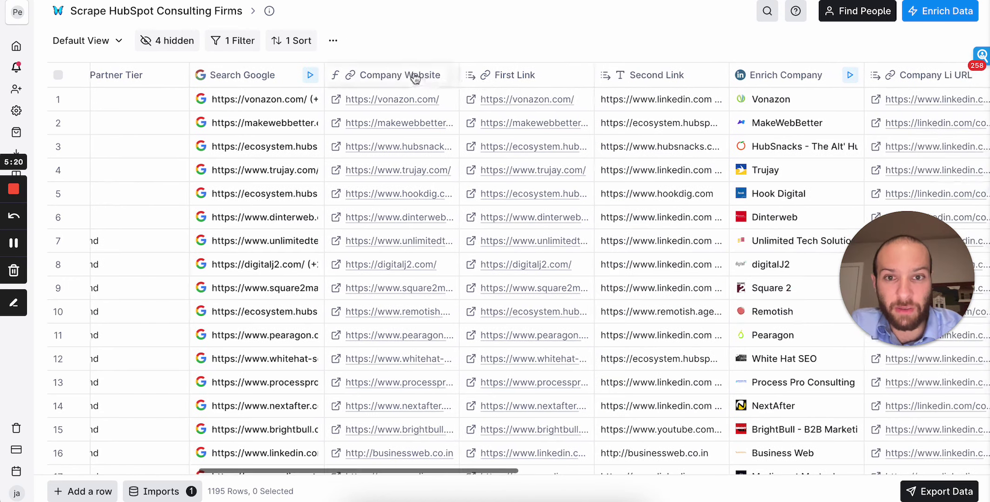
left_click(416, 75)
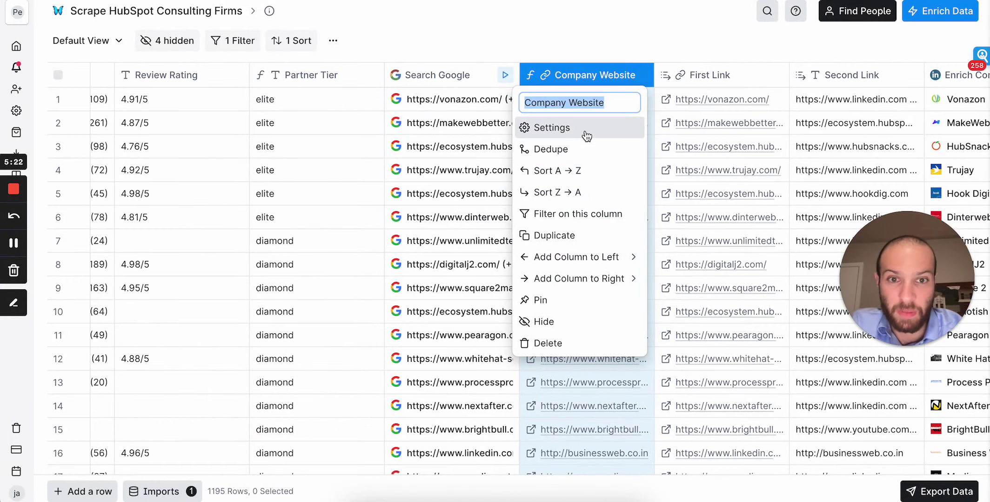
left_click(581, 134)
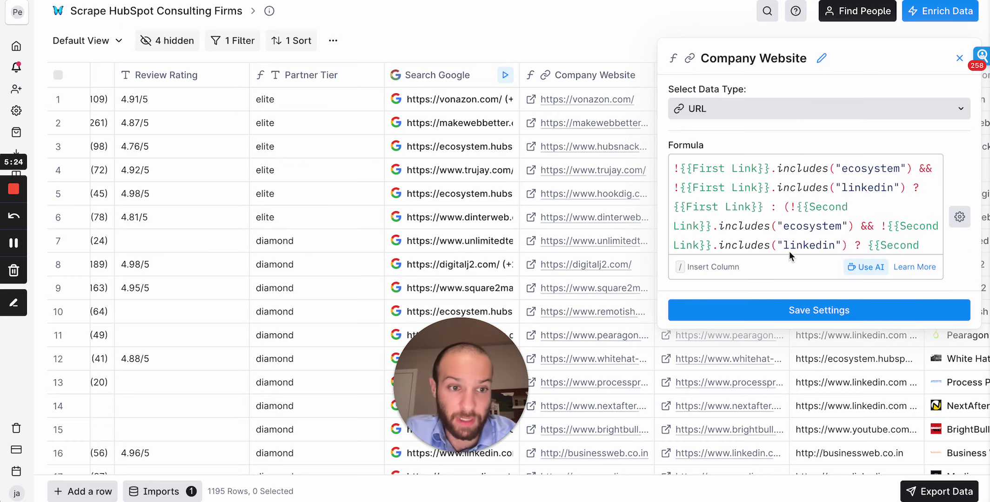
left_click(856, 268)
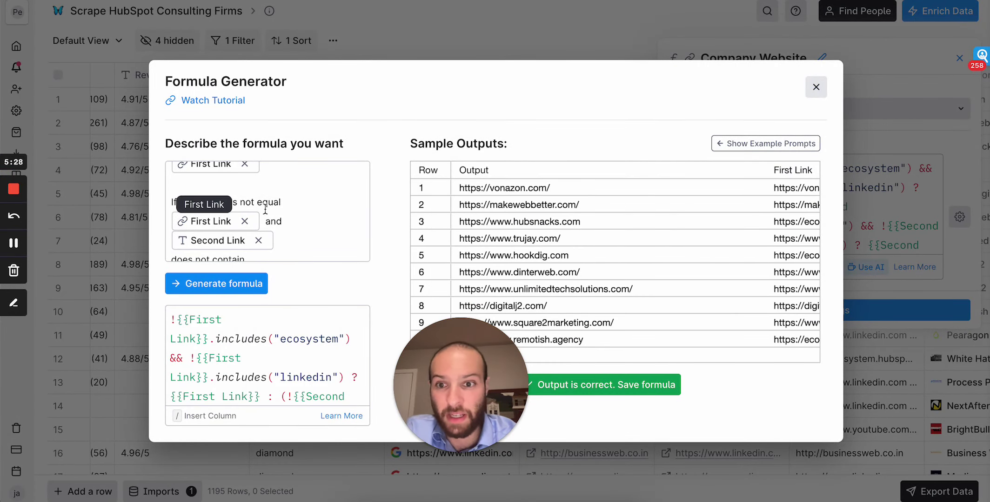
scroll(279, 204, "down", 3)
scroll(285, 201, "up", 3)
scroll(298, 208, "down", 3)
scroll(298, 208, "up", 3)
scroll(297, 208, "down", 3)
scroll(298, 208, "up", 3)
left_click(816, 93)
left_click(959, 57)
scroll(651, 146, "right", 6)
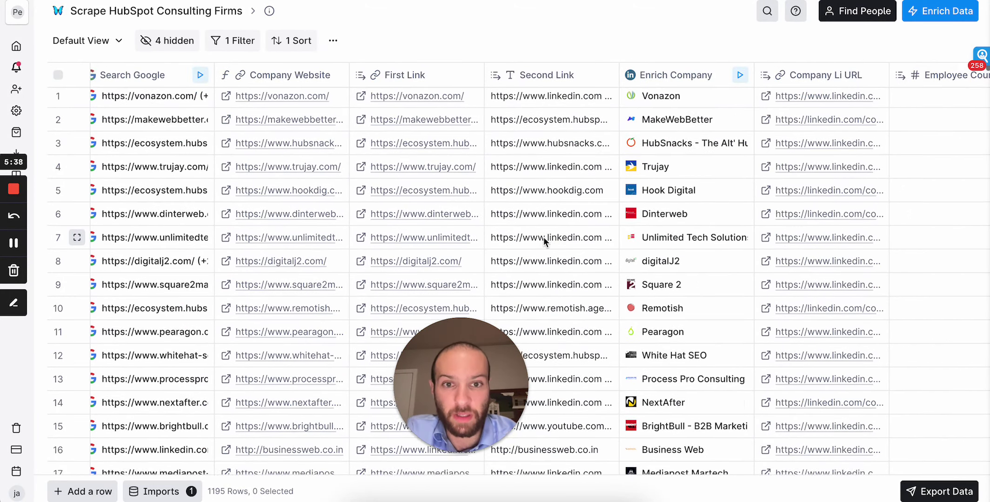
scroll(557, 138, "right", 3)
scroll(439, 125, "left", 3)
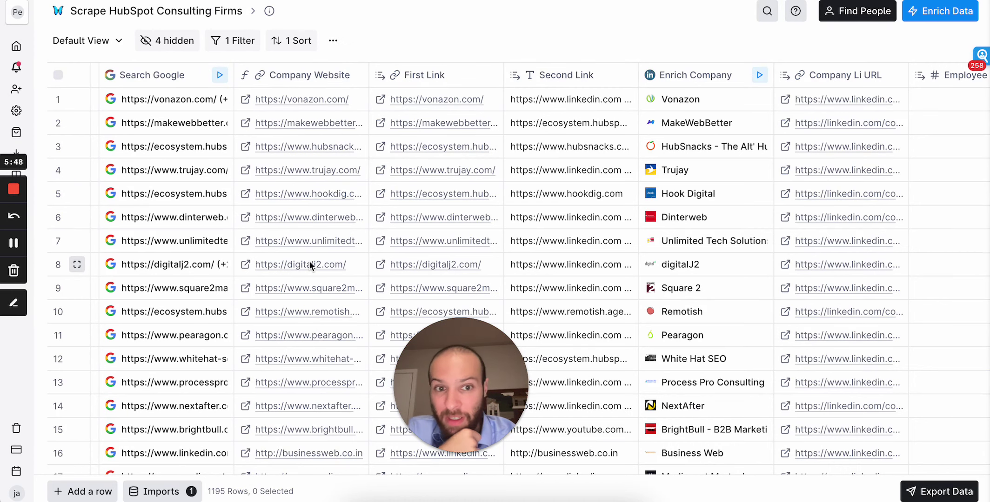
scroll(313, 195, "right", 10)
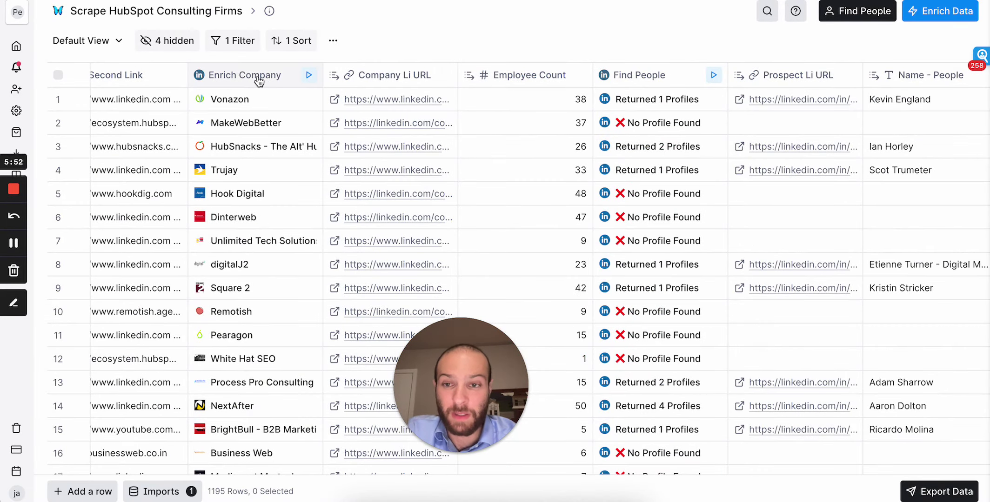
left_click(257, 79)
left_click(539, 150)
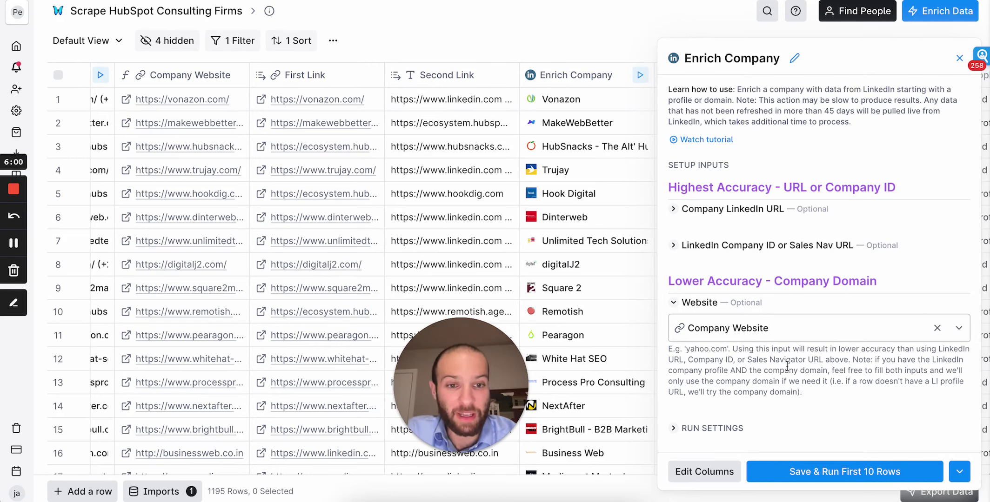
left_click(959, 59)
scroll(458, 108, "right", 3)
scroll(446, 93, "down", 5)
scroll(437, 68, "down", 5)
scroll(437, 67, "up", 7)
scroll(437, 68, "right", 3)
scroll(399, 148, "right", 10)
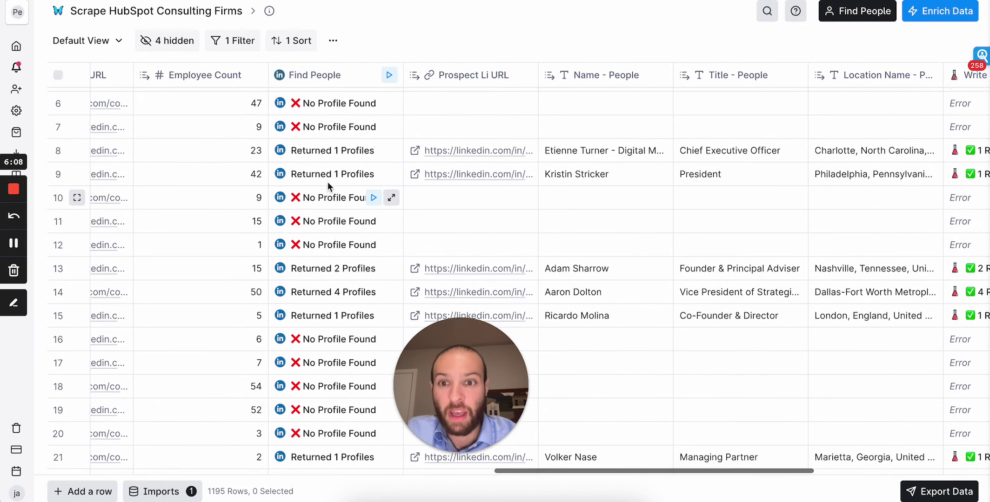
scroll(327, 182, "up", 3)
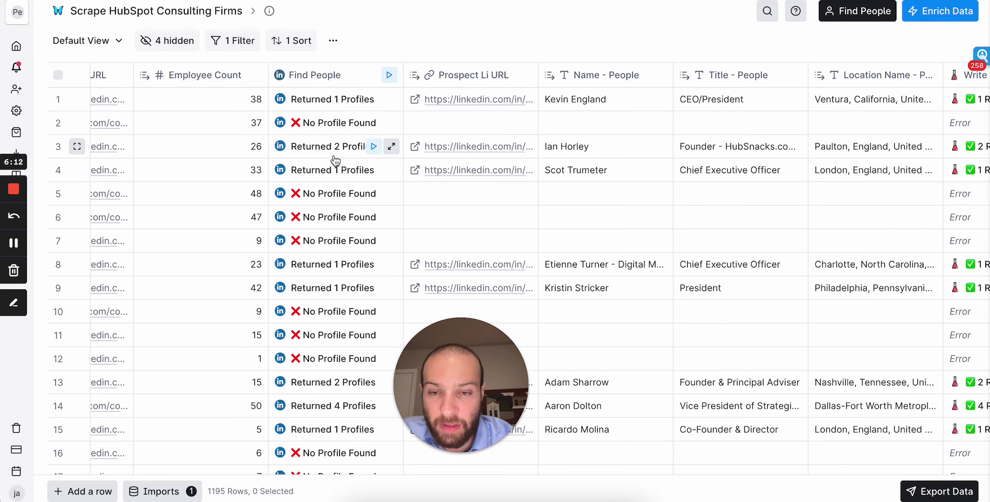
scroll(341, 162, "left", 2)
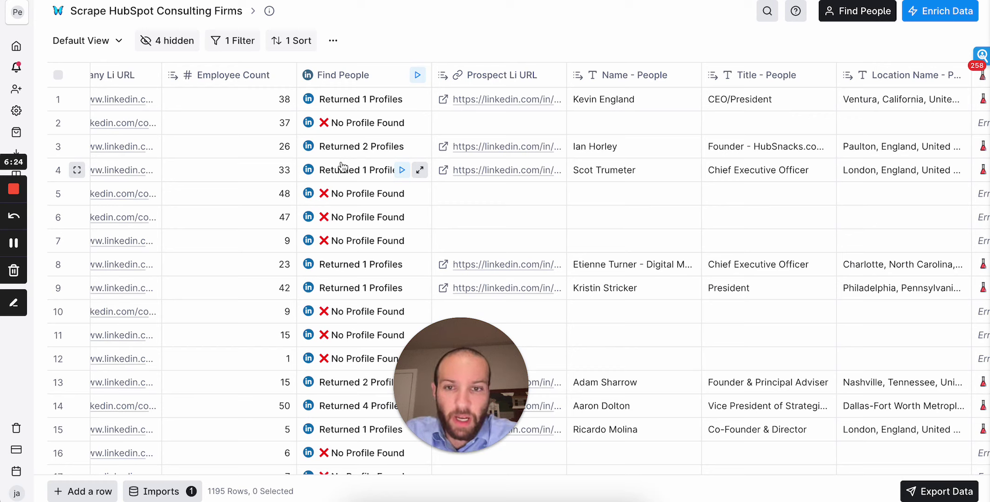
left_click(347, 146)
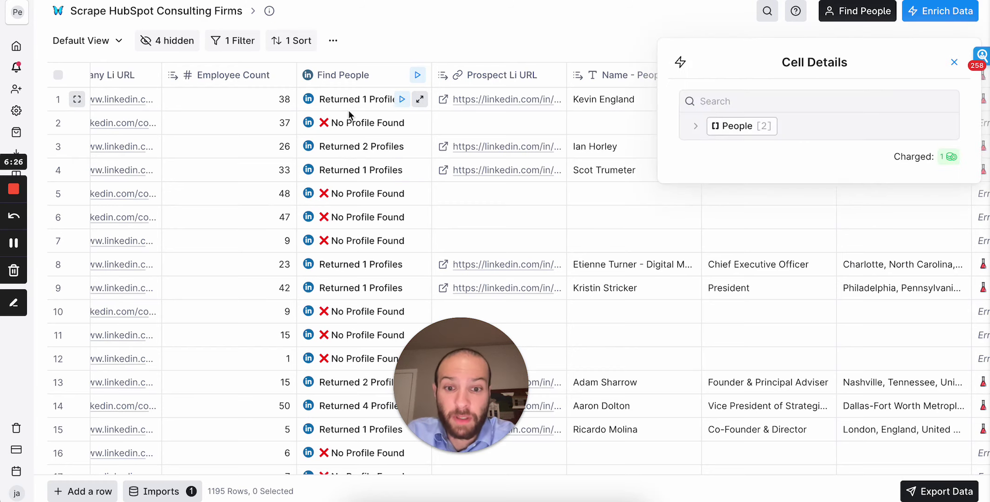
left_click(696, 126)
left_click(709, 148)
left_click(709, 148)
left_click(709, 170)
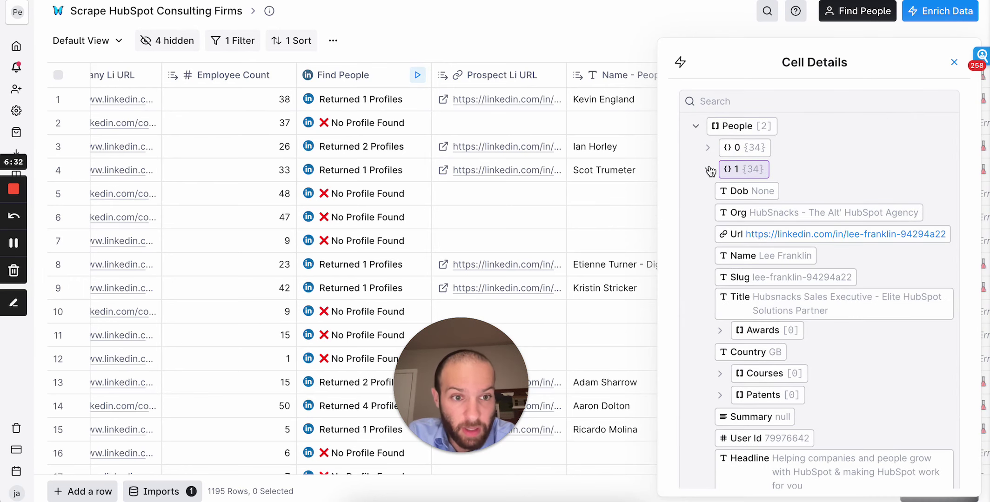
left_click(710, 169)
left_click(954, 62)
left_click(334, 288)
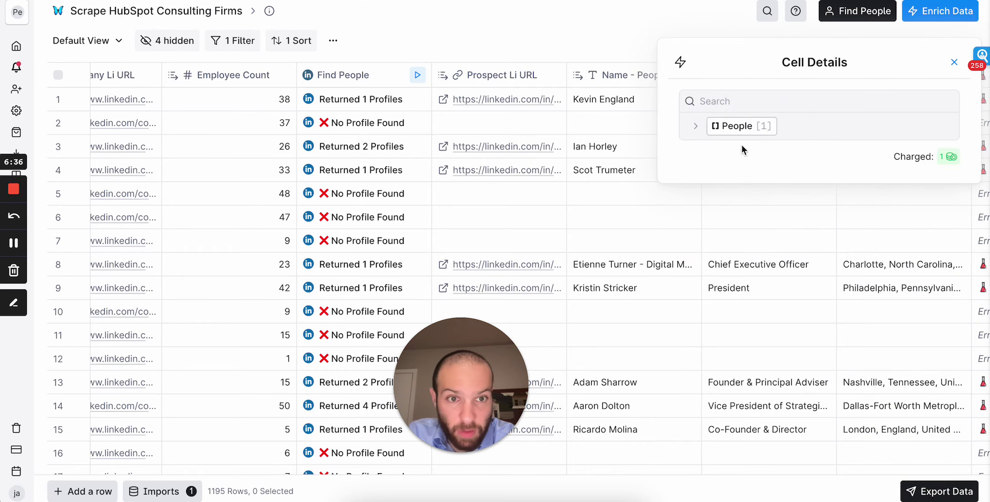
left_click(695, 126)
left_click(706, 148)
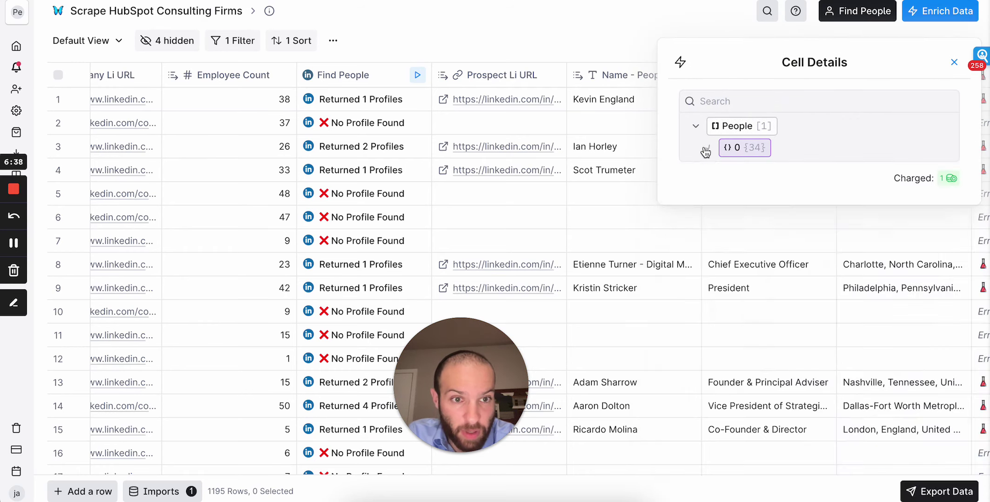
left_click(420, 265)
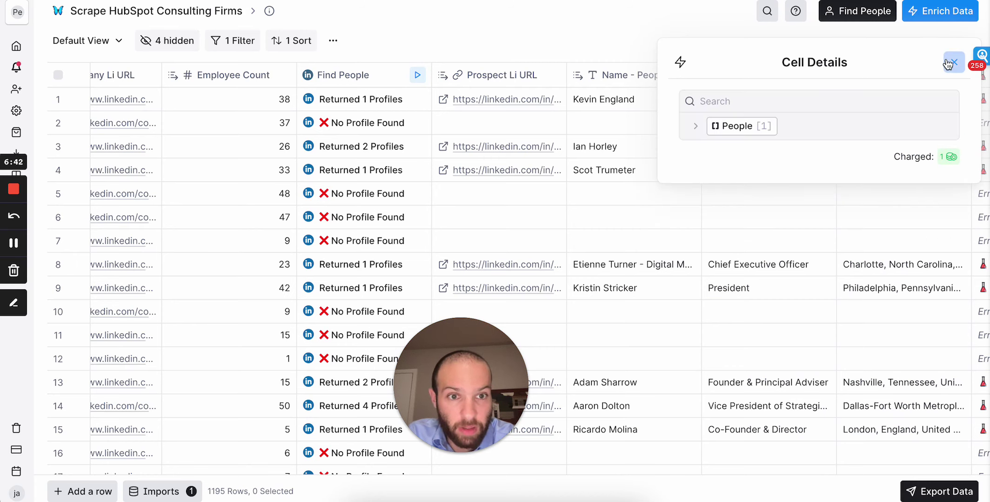
left_click(708, 126)
left_click(707, 148)
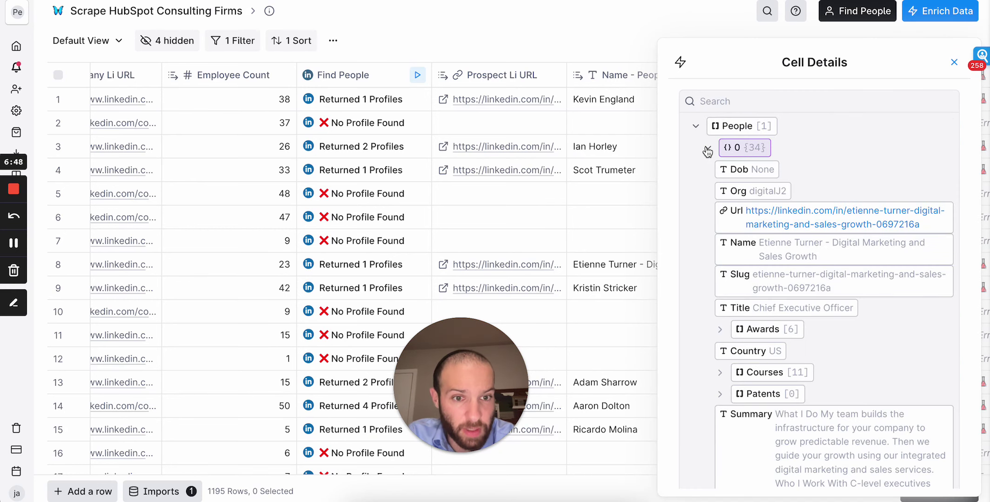
left_click(954, 62)
scroll(477, 196, "down", 3)
scroll(477, 196, "down", 3)
scroll(343, 177, "up", 2)
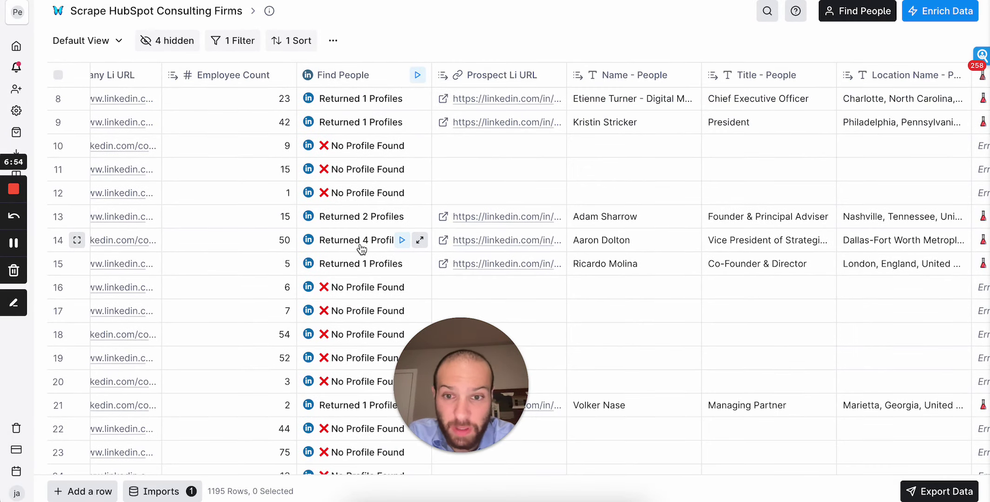
scroll(361, 250, "right", 5)
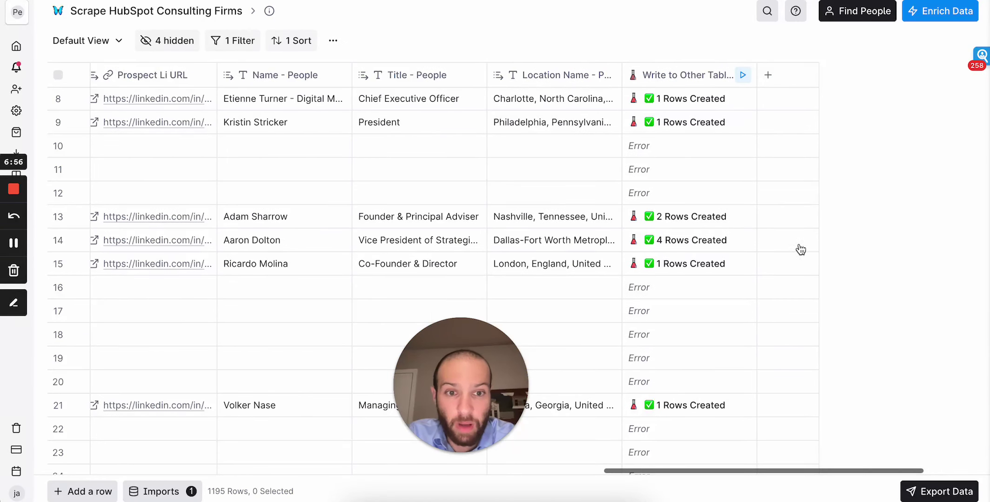
scroll(631, 222, "left", 5)
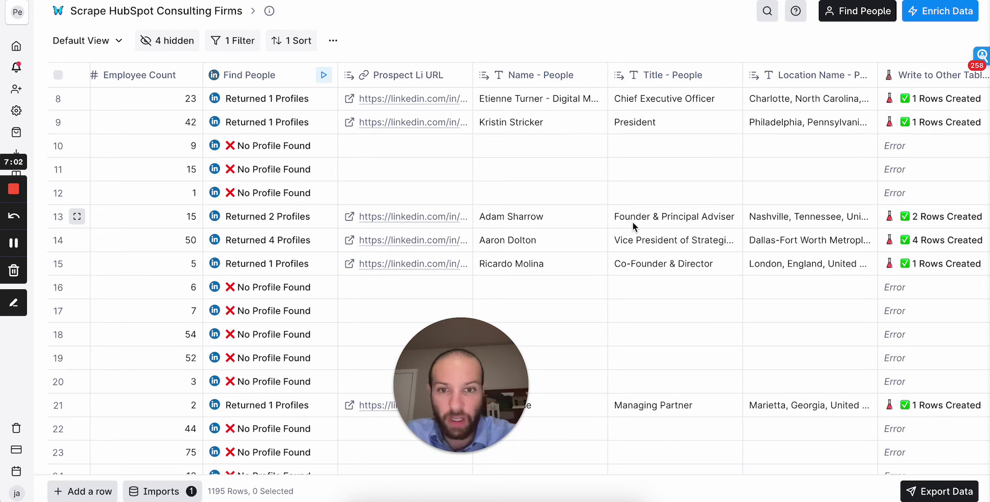
left_click(254, 242)
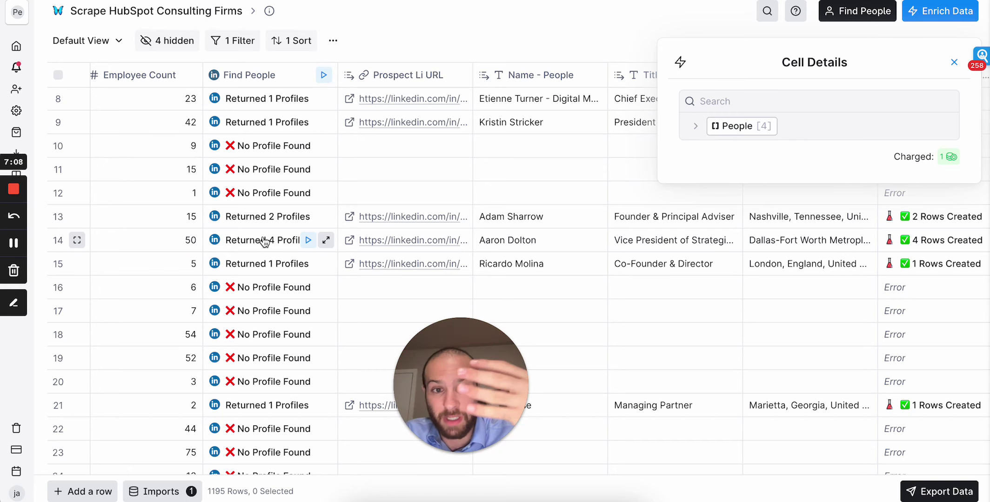
left_click(696, 126)
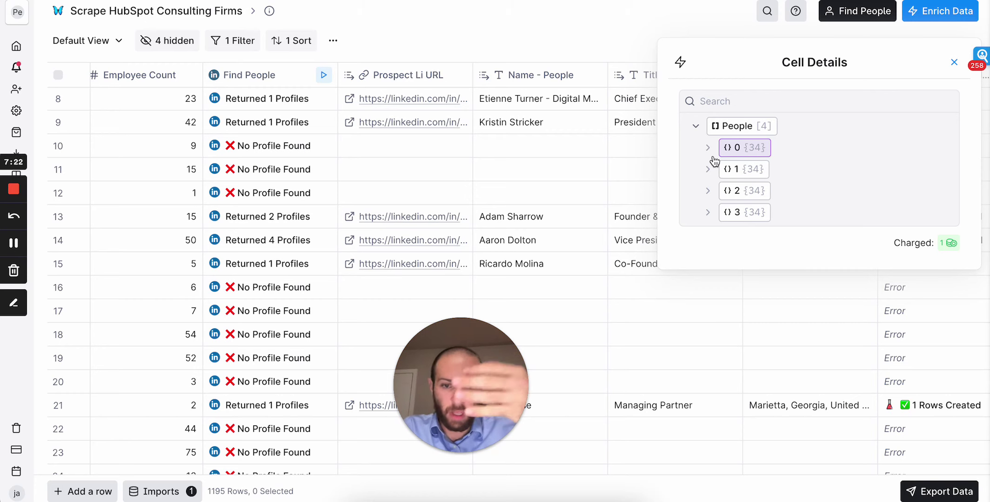
left_click(950, 61)
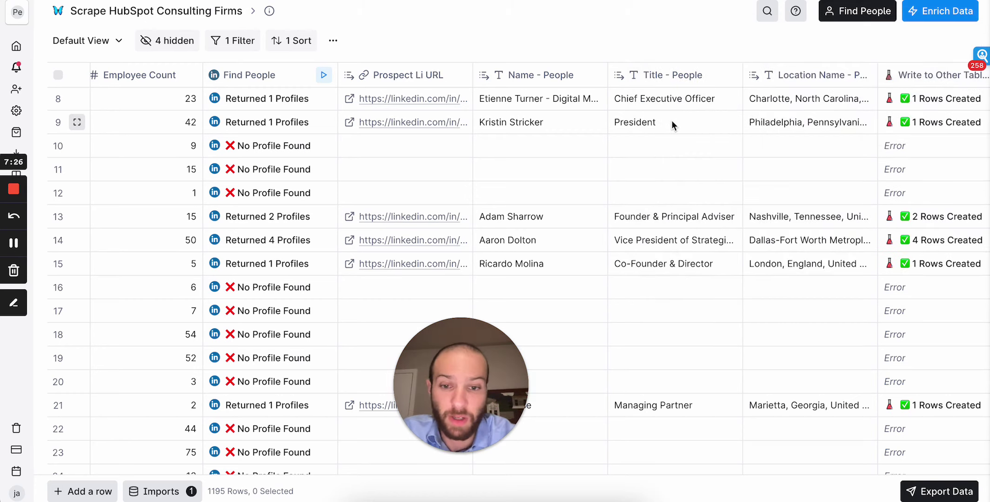
scroll(558, 198, "right", 5)
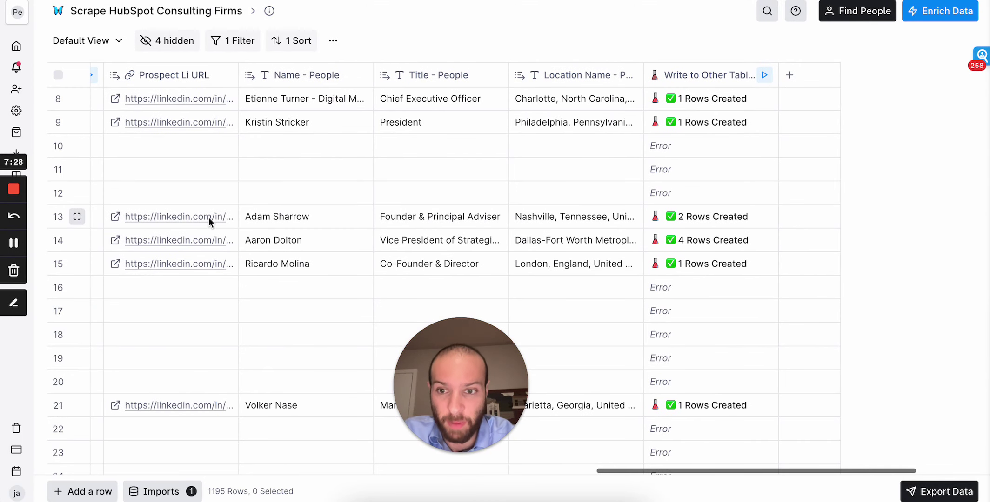
scroll(180, 228, "left", 3)
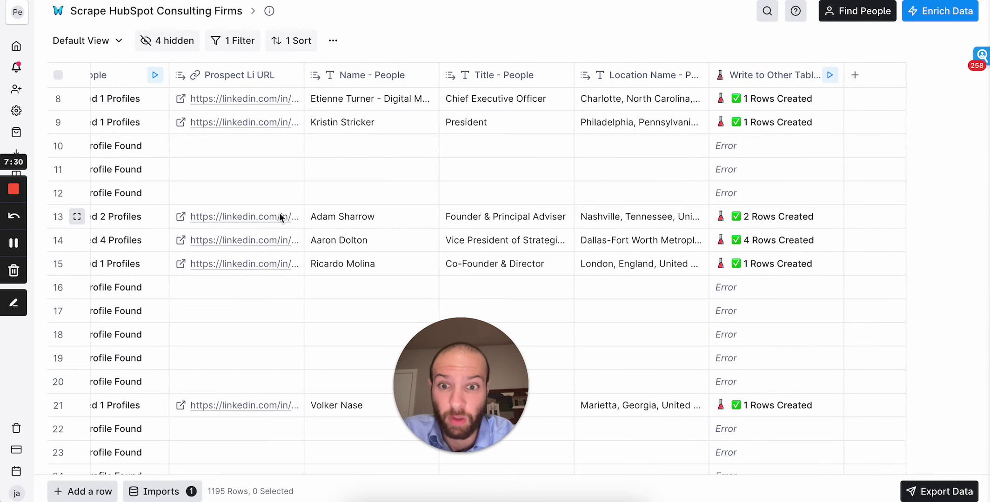
scroll(339, 218, "right", 4)
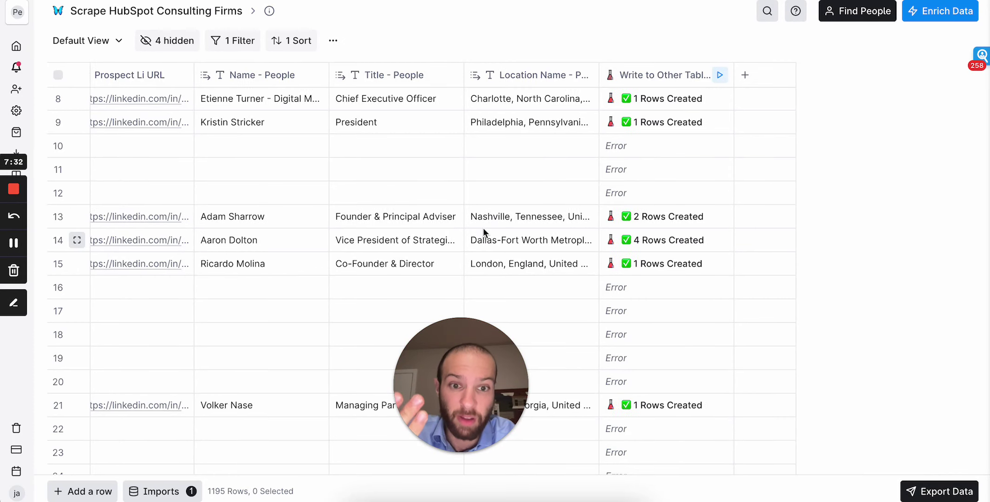
Step: Browse Clay's enrichments, including person data points like Work Email, then close the panel
left_click(940, 11)
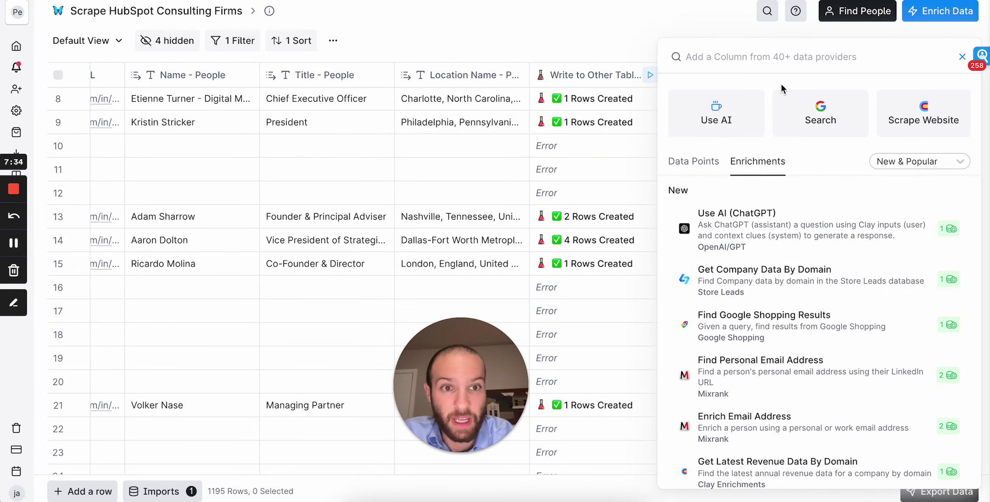
left_click(698, 163)
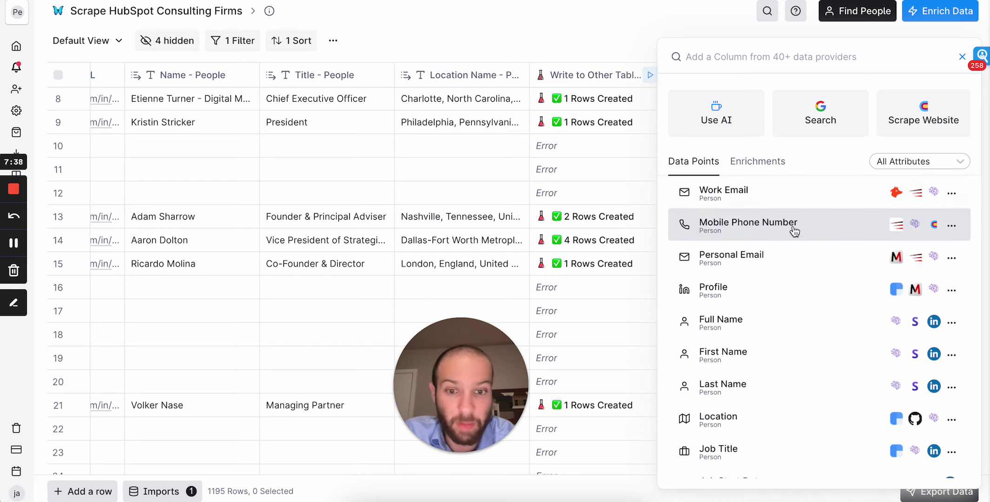
left_click(824, 63)
left_click(962, 56)
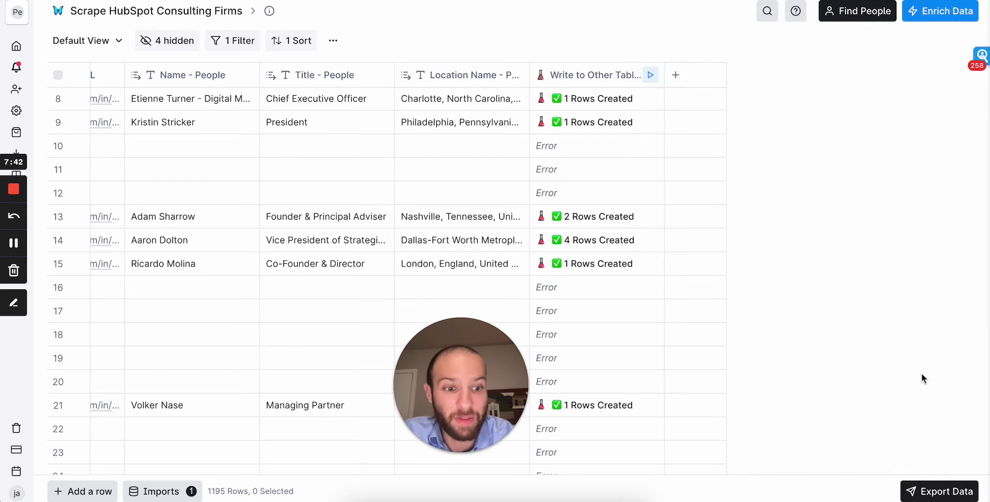
Step: Open Export Data and scroll through the export destinations
left_click(914, 491)
scroll(822, 274, "down", 2)
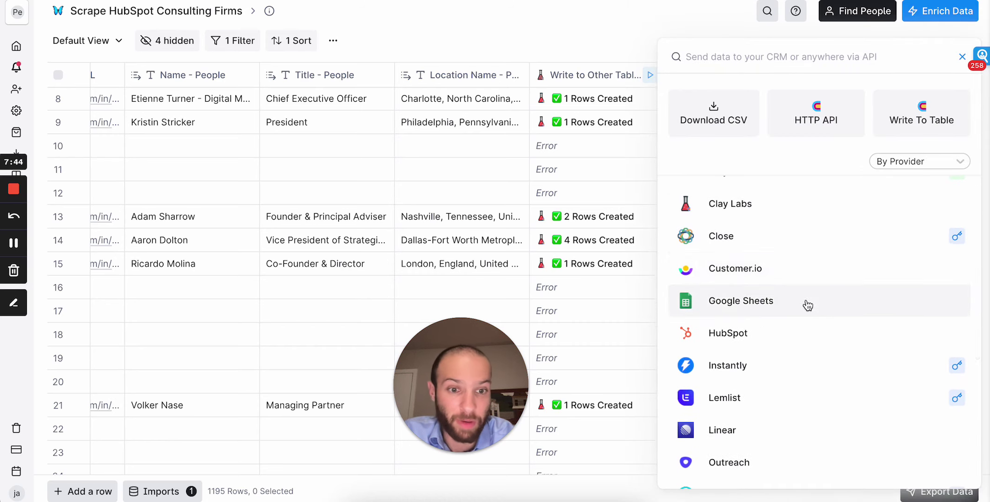
scroll(808, 309, "down", 2)
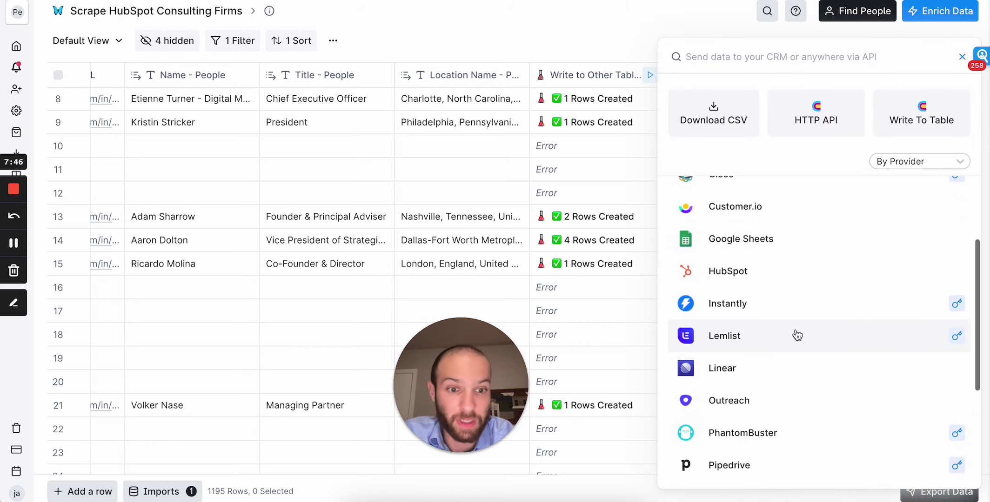
scroll(797, 336, "up", 3)
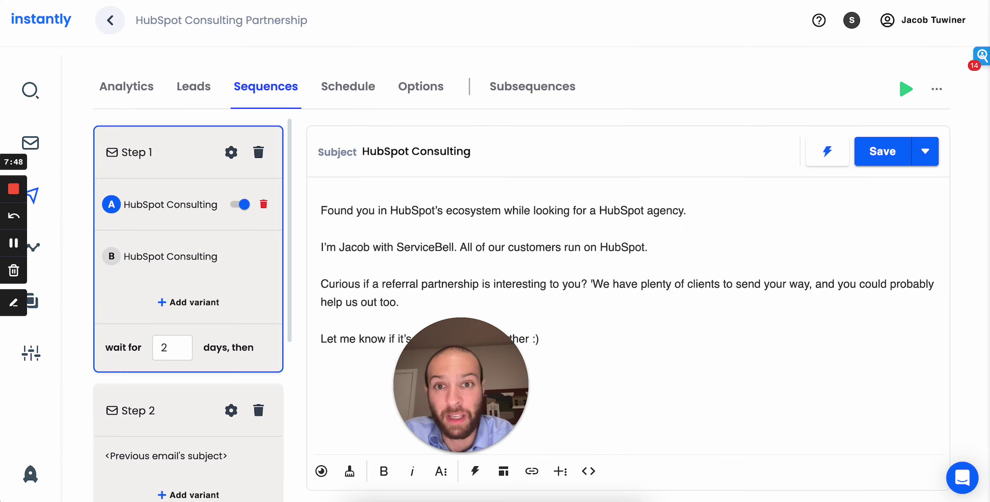
Step: Switch to Instantly and look over the Unibox and the sending email accounts
key("ctrl+Tab")
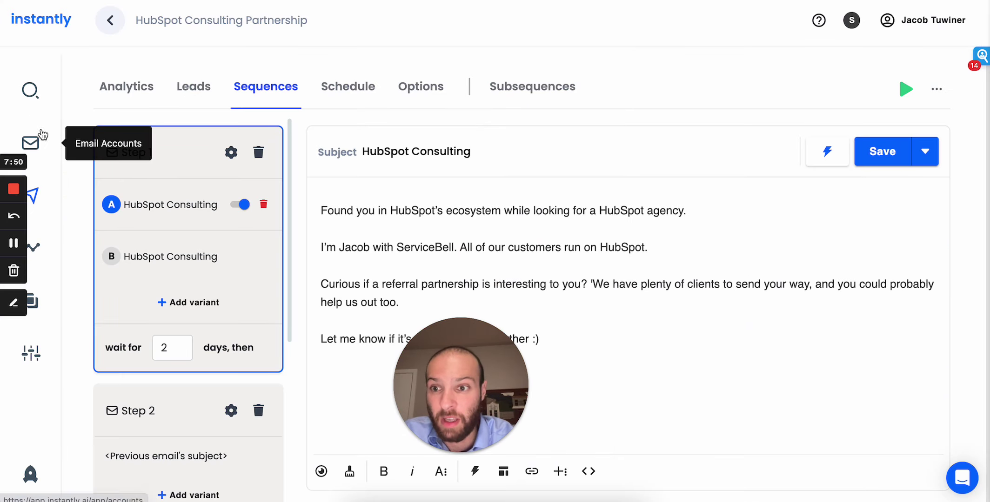
left_click(51, 298)
left_click(30, 143)
scroll(309, 267, "down", 2)
scroll(309, 268, "up", 2)
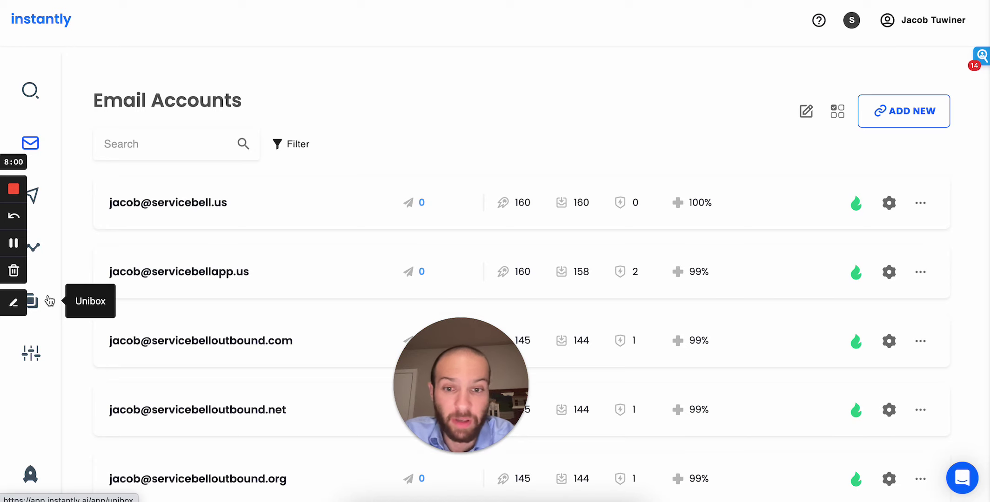
scroll(170, 407, "down", 1)
Step: Filter the Unibox replies to Interested and load more of them
left_click(46, 300)
left_click(132, 165)
scroll(288, 232, "down", 15)
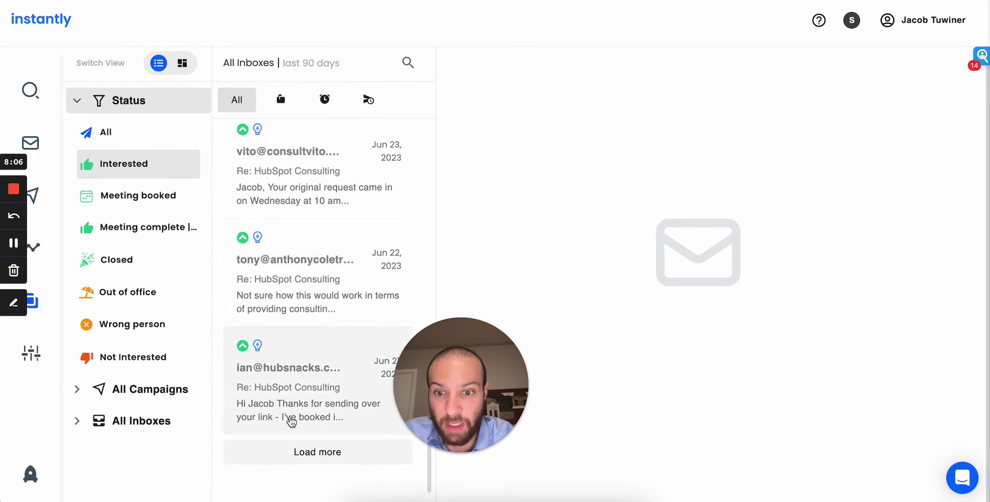
left_click(307, 451)
scroll(343, 289, "down", 14)
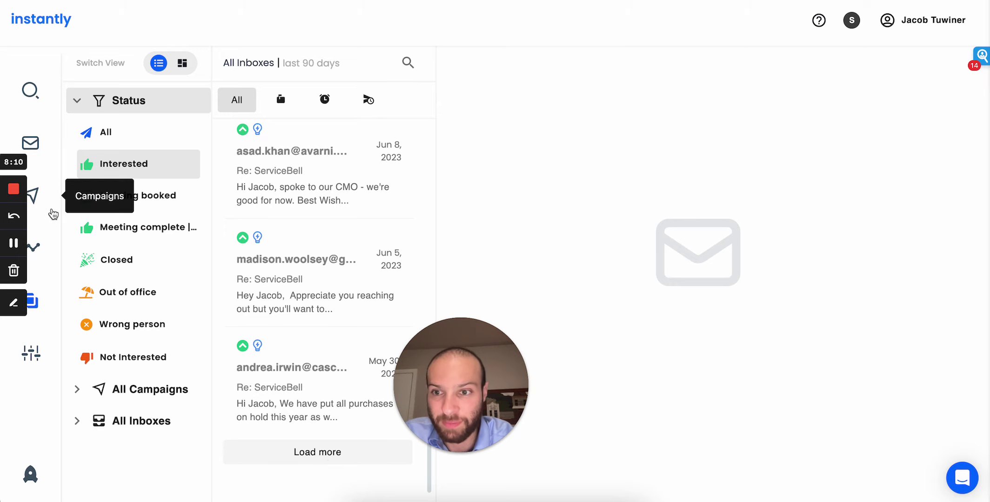
Step: Open the Marketing - HubSpot List - Clickthrough campaign's email sequence
left_click(52, 212)
left_click(287, 267)
left_click(279, 97)
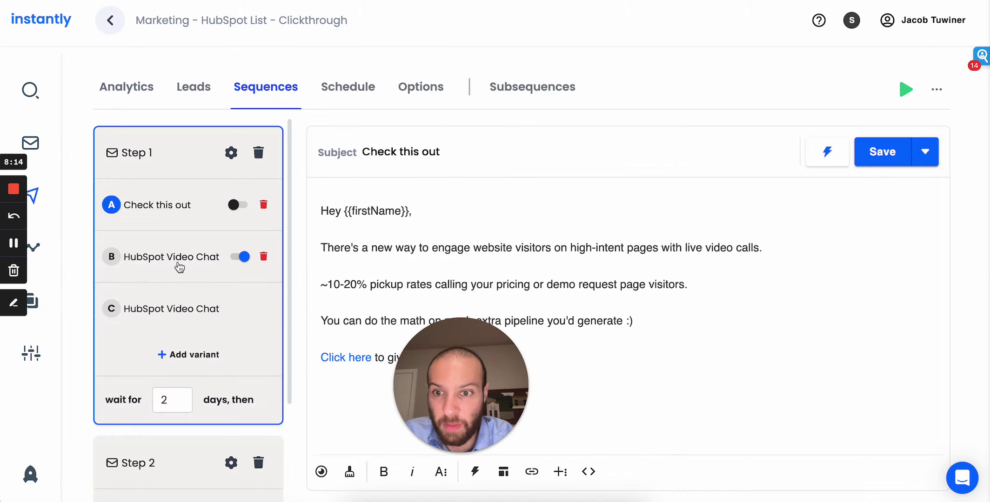
Step: Go to the HubSpot Consulting Partnership campaign's sequence and show Step 1 variant B
left_click(114, 24)
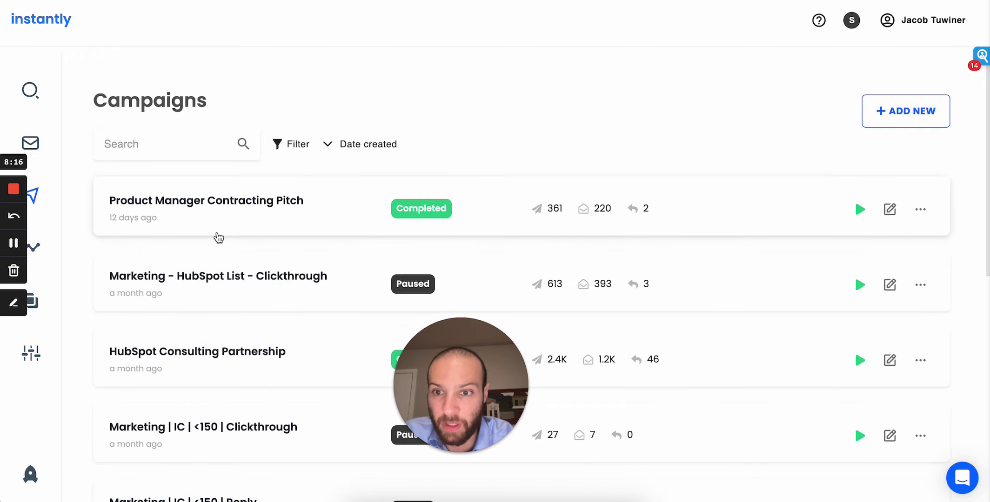
scroll(219, 238, "down", 3)
left_click(241, 230)
left_click(261, 91)
scroll(235, 238, "down", 1)
left_click(245, 236)
scroll(356, 241, "down", 1)
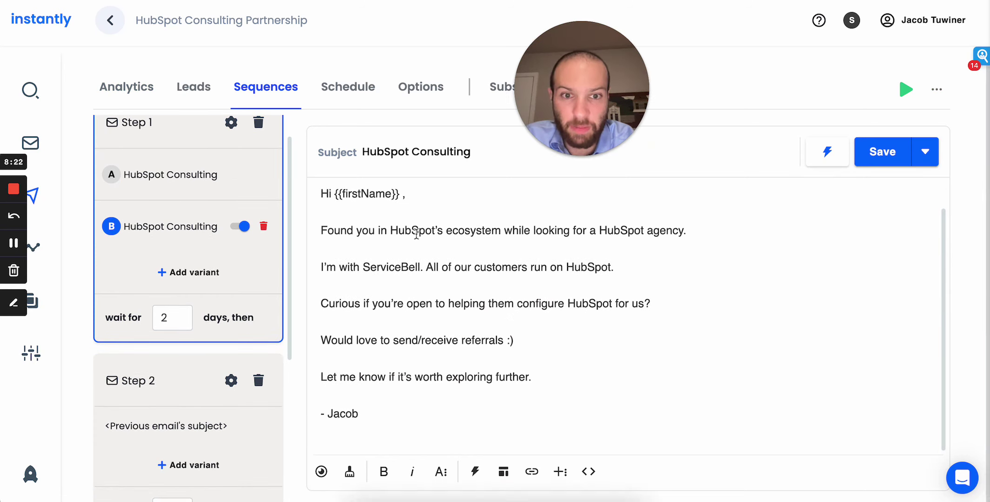
Step: Highlight the variant B lines about HubSpot's ecosystem, ServiceBell, configuring HubSpot, and referrals
triple_click(417, 233)
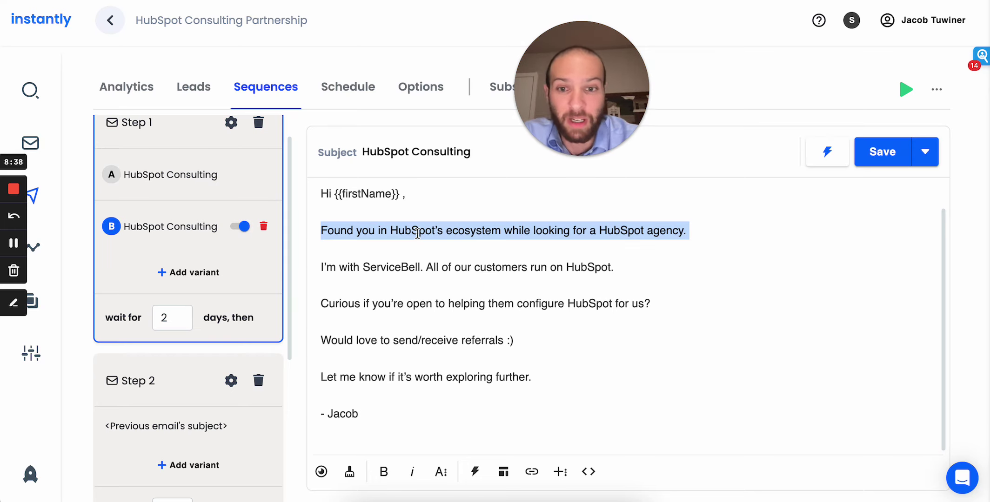
left_click_drag(336, 267, 250, 232)
triple_click(336, 304)
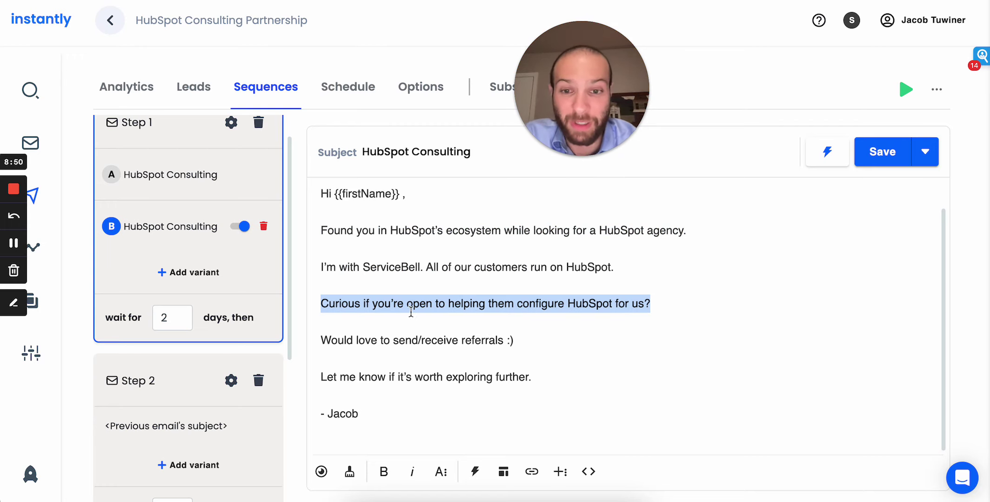
left_click(367, 305)
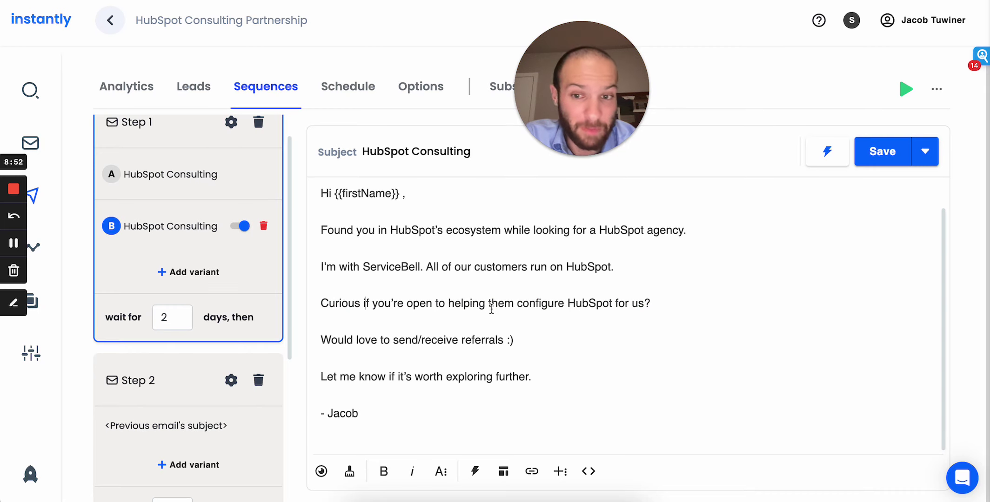
left_click_drag(322, 341, 529, 334)
left_click(532, 335)
left_click_drag(555, 376, 316, 376)
scroll(315, 383, "down", 1)
scroll(314, 382, "up", 1)
Step: Review the Step 2 and Step 3 follow-up emails, then return to Step 1 variant B
left_click(163, 381)
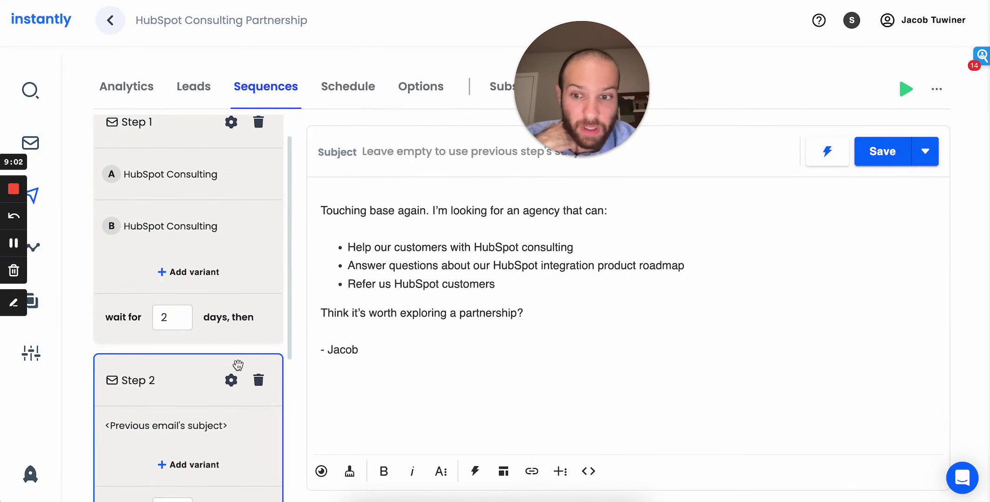
scroll(233, 363, "down", 5)
left_click(171, 421)
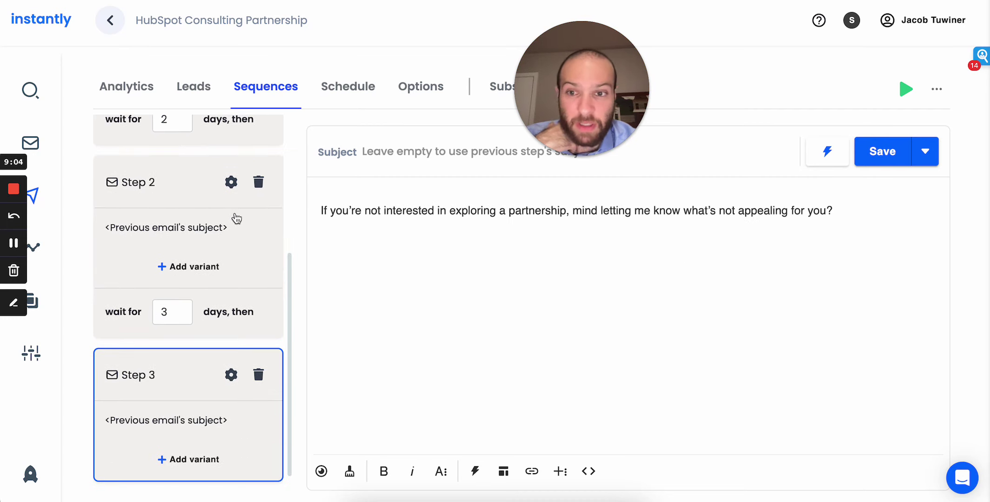
scroll(228, 214, "up", 5)
left_click(203, 249)
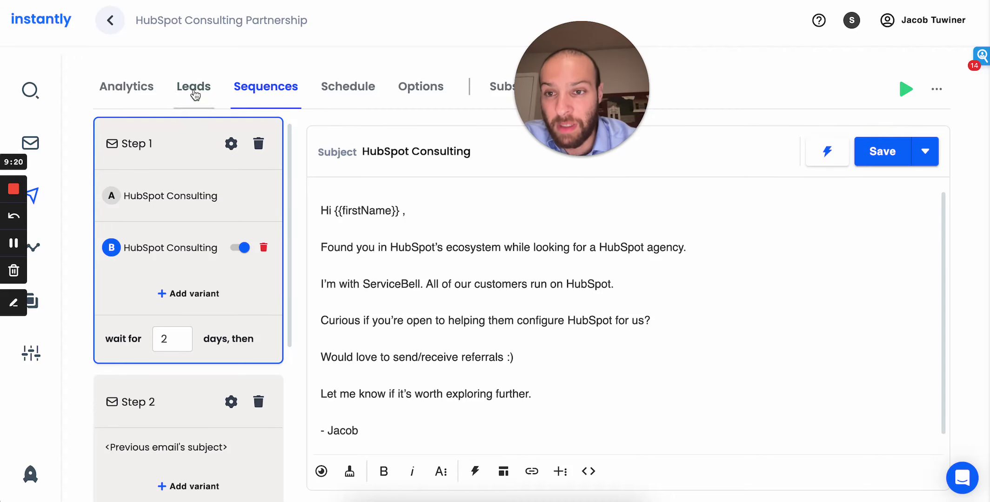
Step: Go back to the campaigns list and look over the Unibox replies
left_click(120, 26)
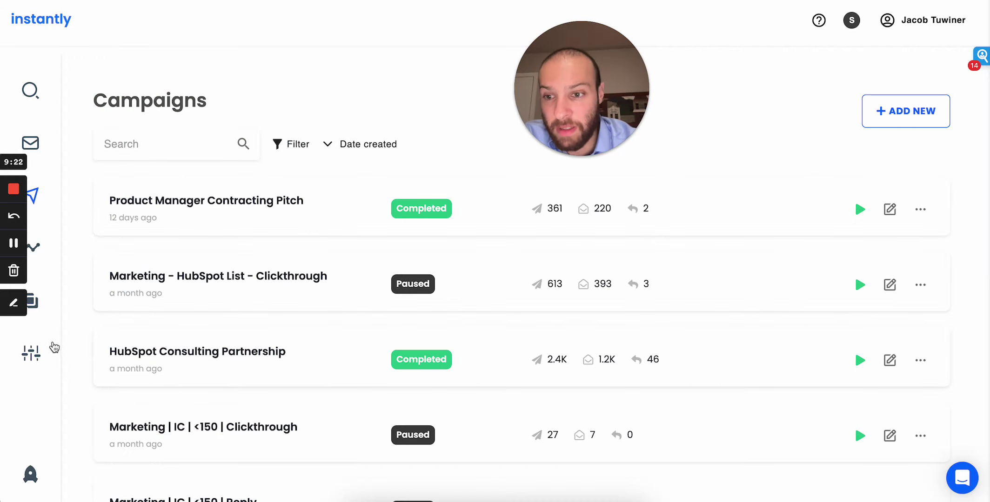
left_click(32, 301)
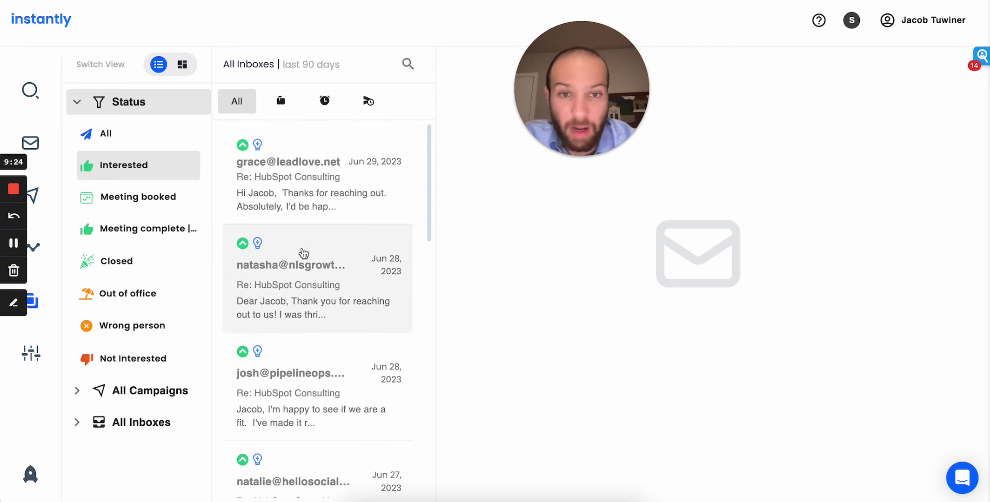
scroll(306, 293, "down", 1)
scroll(306, 294, "up", 1)
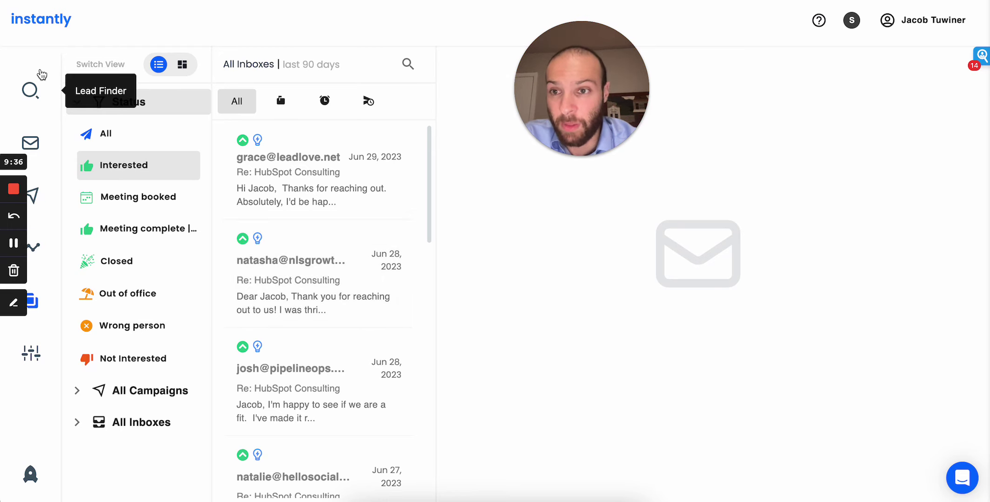
Step: Switch to the Clay table, close the integrations panel, and scroll across its columns
key("ctrl+Tab")
left_click(962, 57)
scroll(506, 207, "left", 8)
scroll(506, 207, "right", 9)
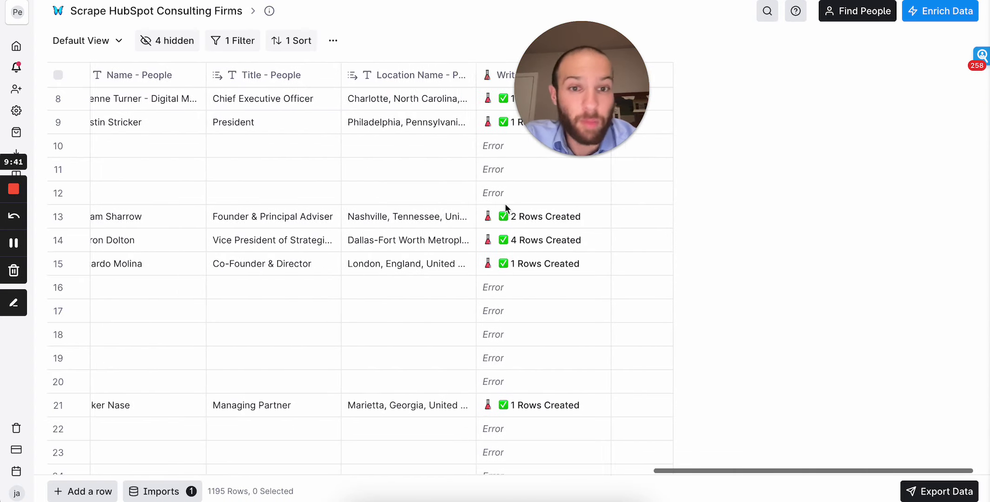
scroll(505, 207, "left", 2)
scroll(506, 206, "left", 4)
scroll(506, 206, "right", 2)
scroll(505, 207, "left", 2)
scroll(505, 206, "left", 10)
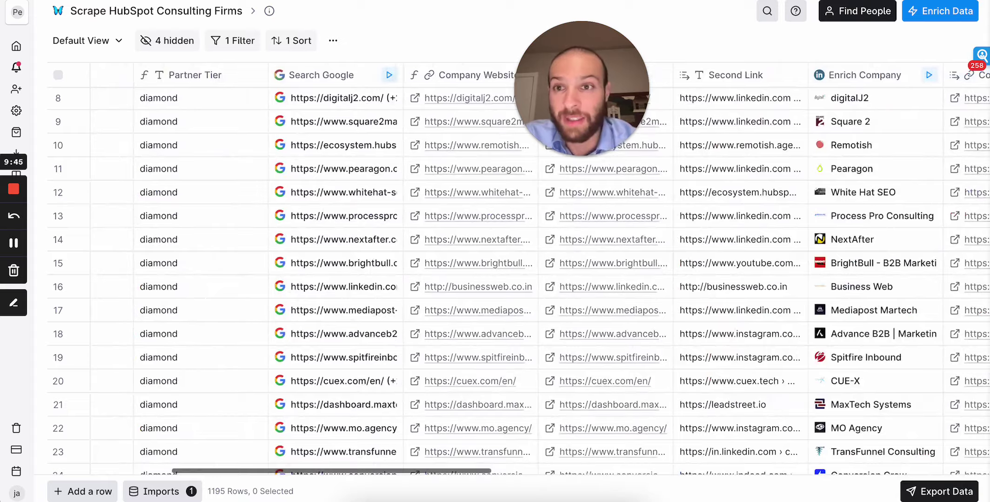
Step: Bring up the HubSpot Solutions Directory showing Consulting/advisory results 226–270 of 1,748, with gold-tier firms McGRAW and Quaxar
key("ctrl+Tab")
scroll(269, 123, "up", 15)
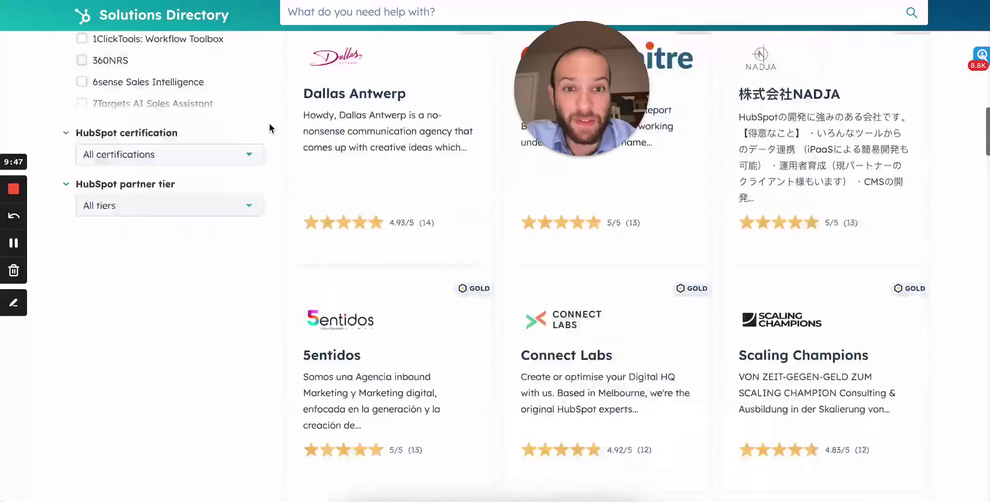
scroll(269, 123, "up", 6)
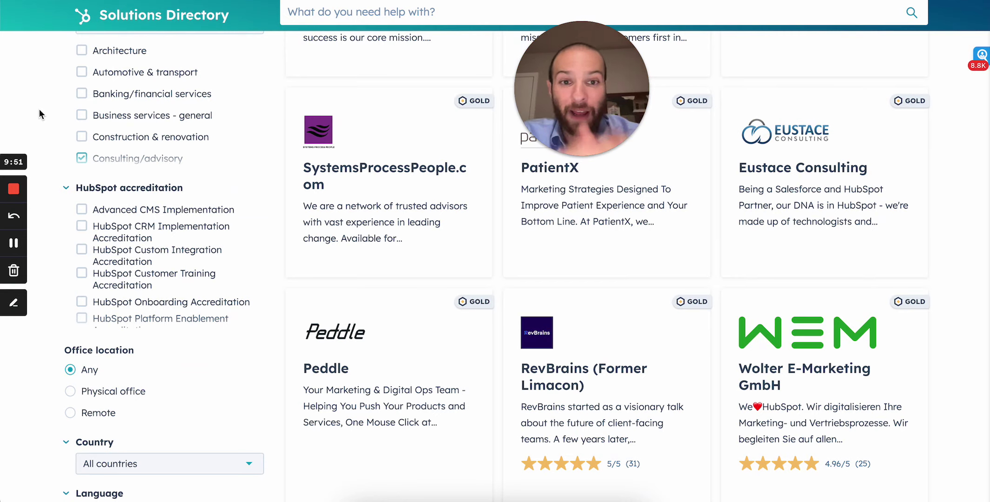
scroll(40, 108, "up", 8)
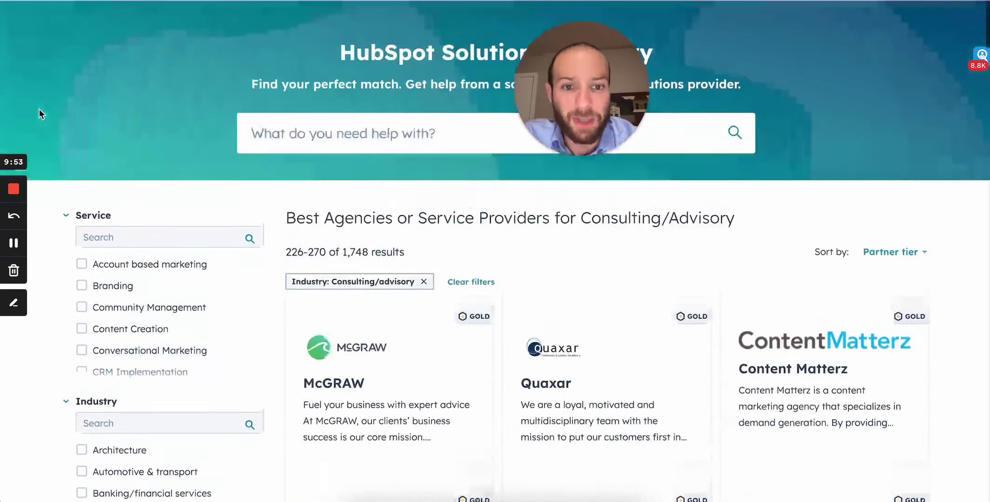
scroll(39, 109, "down", 2)
scroll(69, 153, "up", 2)
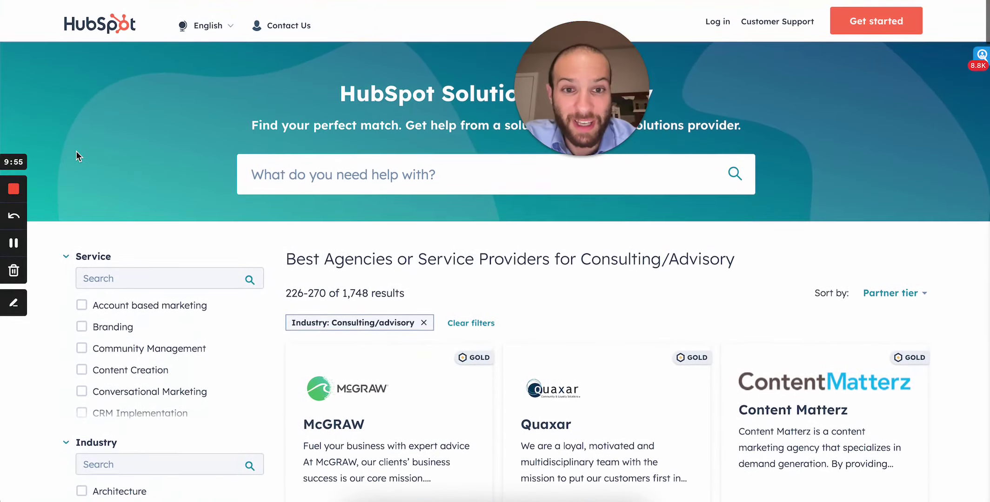
left_click_drag(551, 94, 836, 97)
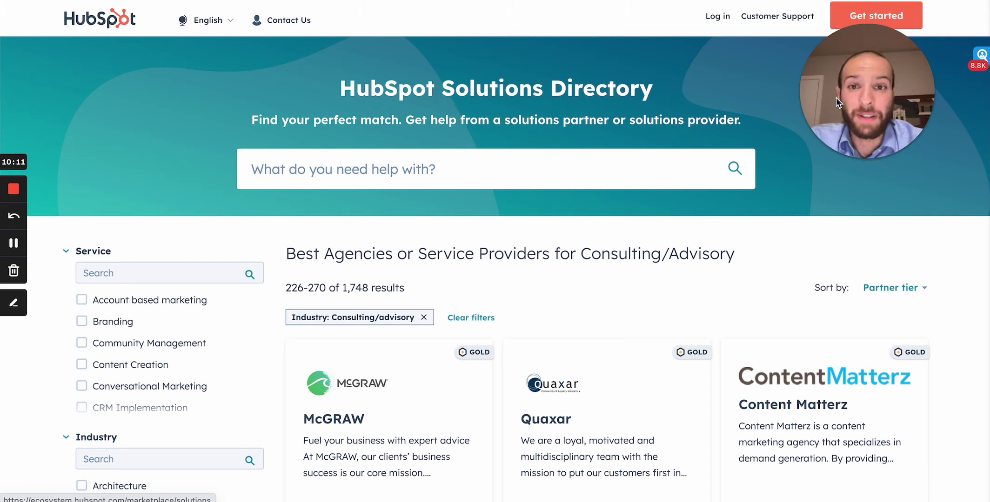
Step: Back in Clay, scan across the Company LinkedIn URL, employee count and Find People columns
key("ctrl+Tab")
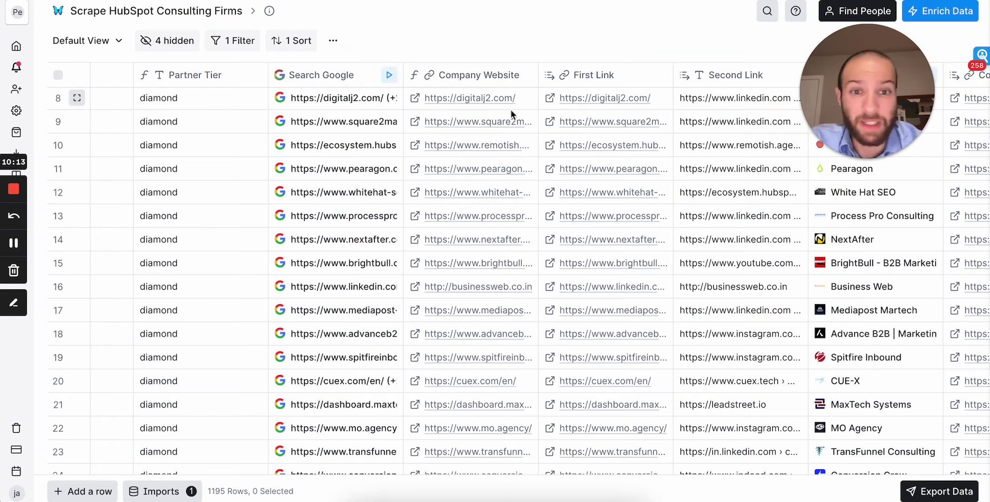
scroll(482, 133, "left", 5)
scroll(482, 129, "right", 15)
scroll(482, 127, "right", 8)
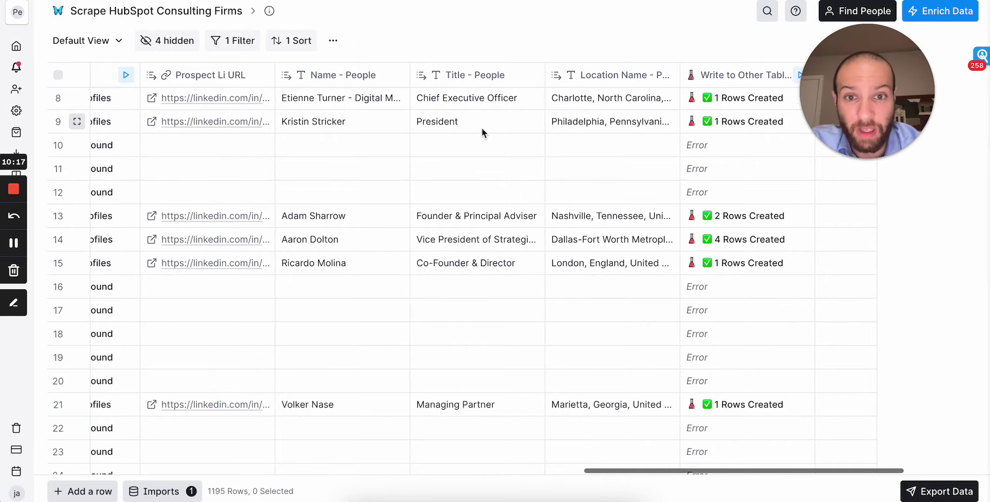
scroll(464, 164, "left", 15)
scroll(465, 164, "left", 10)
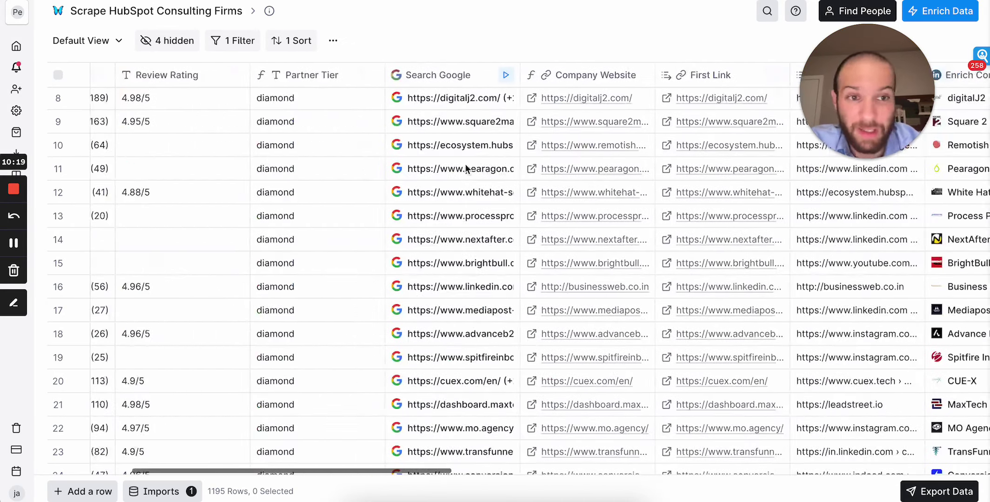
scroll(465, 164, "right", 8)
scroll(466, 169, "left", 8)
scroll(467, 169, "right", 15)
scroll(466, 168, "right", 6)
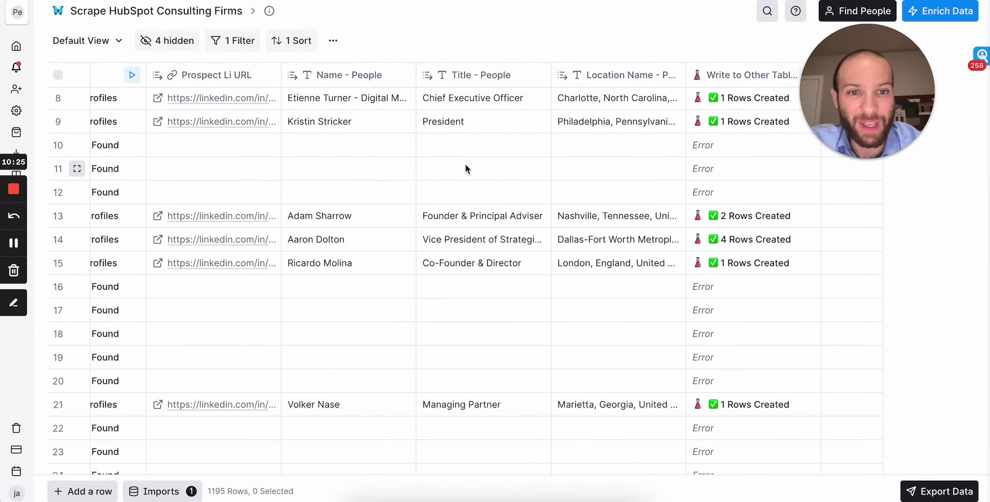
scroll(466, 166, "right", 3)
scroll(466, 165, "left", 10)
scroll(466, 164, "left", 8)
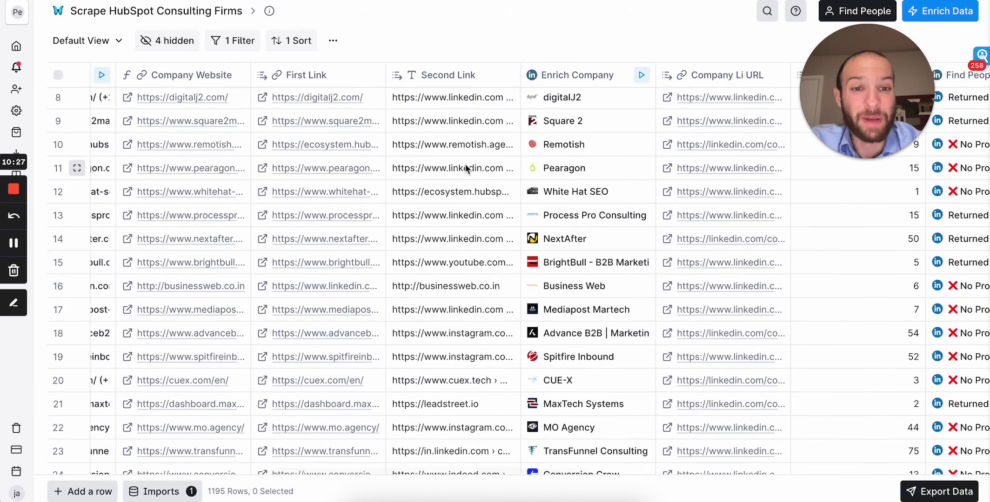